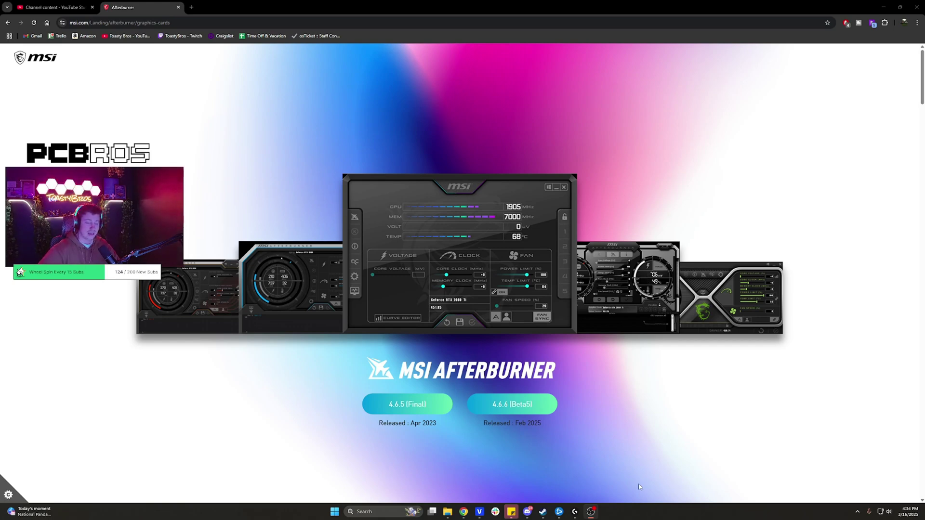
Download MSI Afterburner 4.6.6 (Beta5) from the MSI page and open the downloaded zip archive.
{"action": "mouse_move", "coordinate": [587, 508]}
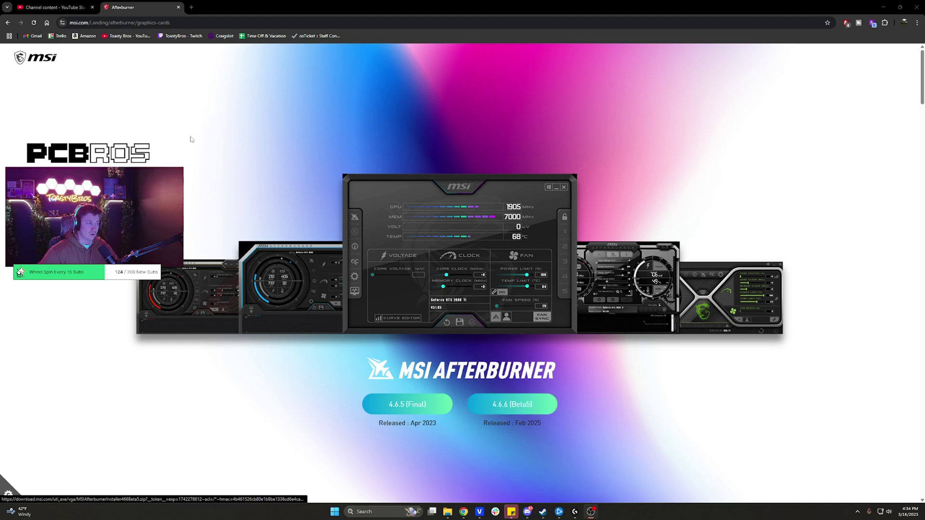
{"action": "left_click", "coordinate": [524, 416]}
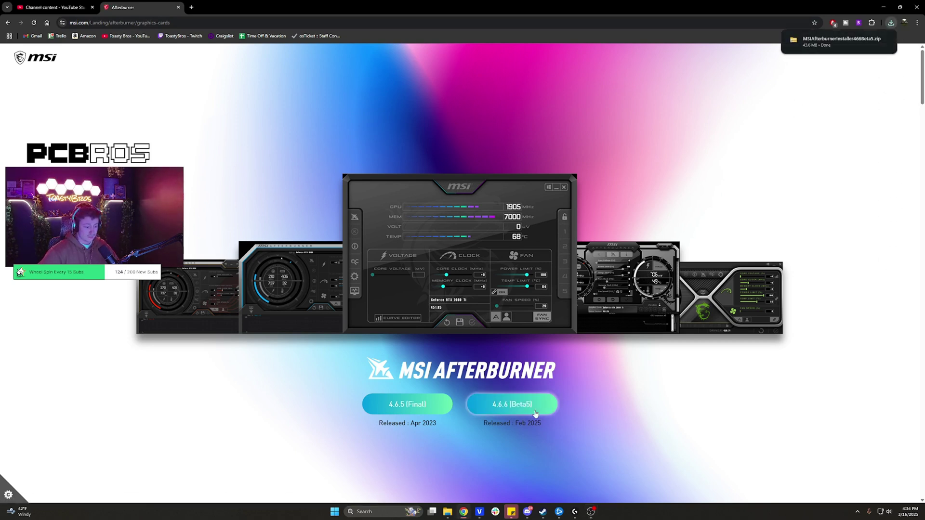
{"action": "left_click", "coordinate": [890, 23]}
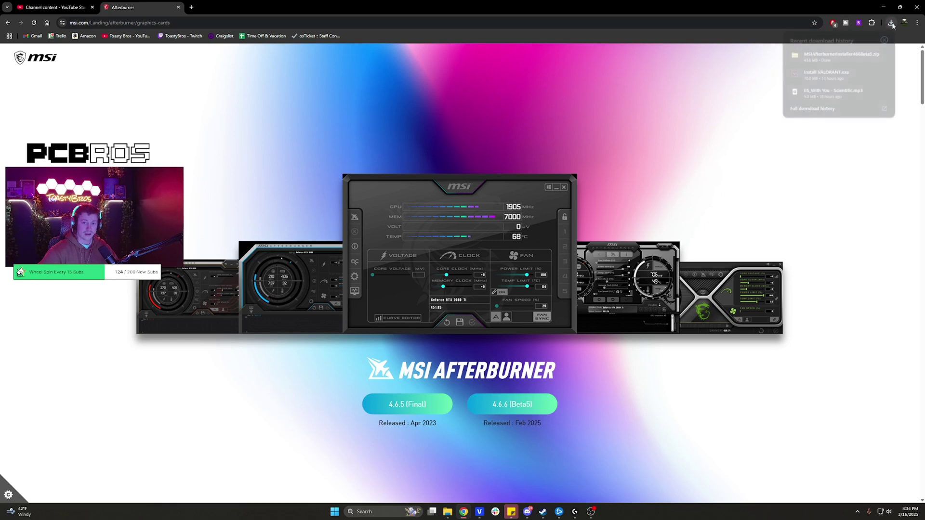
{"action": "left_click", "coordinate": [716, 114]}
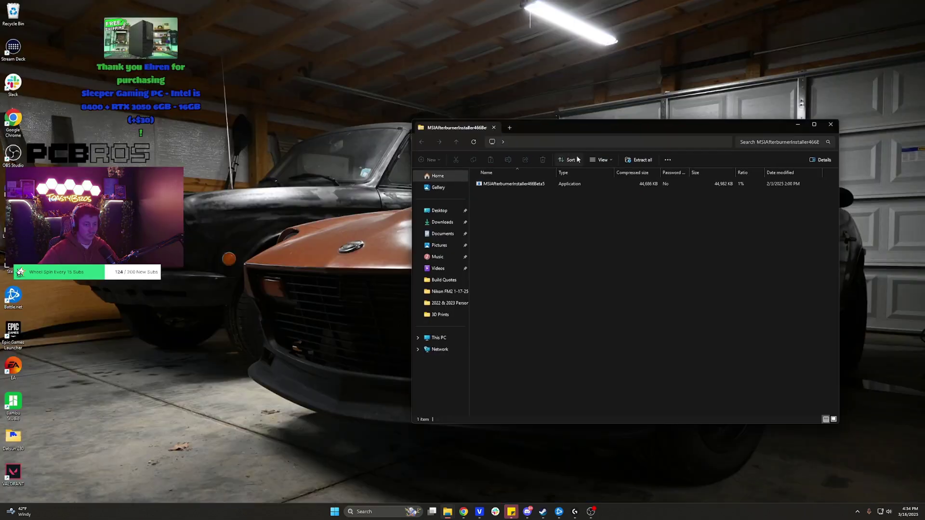
Minimize the browser and extract the MSIAfterburnerInstaller466Beta5 application from the archive onto the desktop.
{"action": "left_click", "coordinate": [883, 6]}
{"action": "left_click_drag", "start_coordinate": [614, 133], "coordinate": [552, 117]}
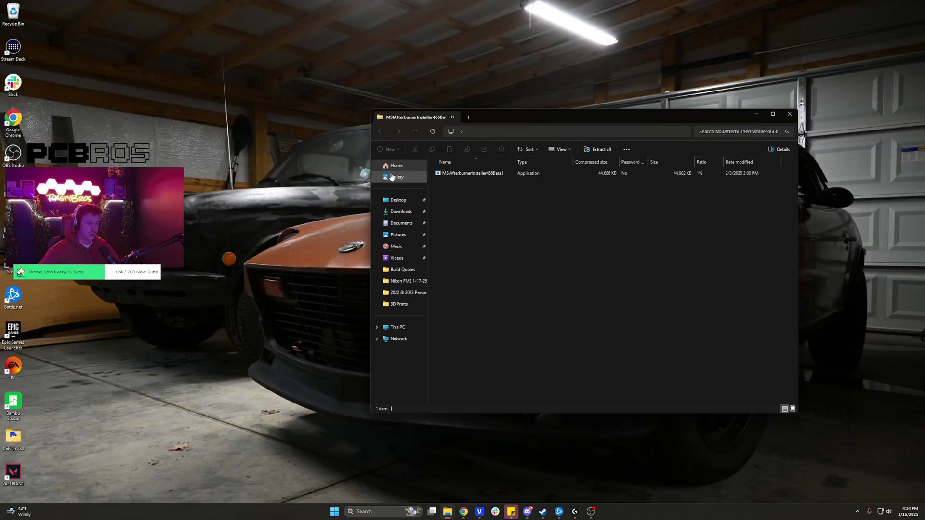
{"action": "left_click", "coordinate": [456, 174]}
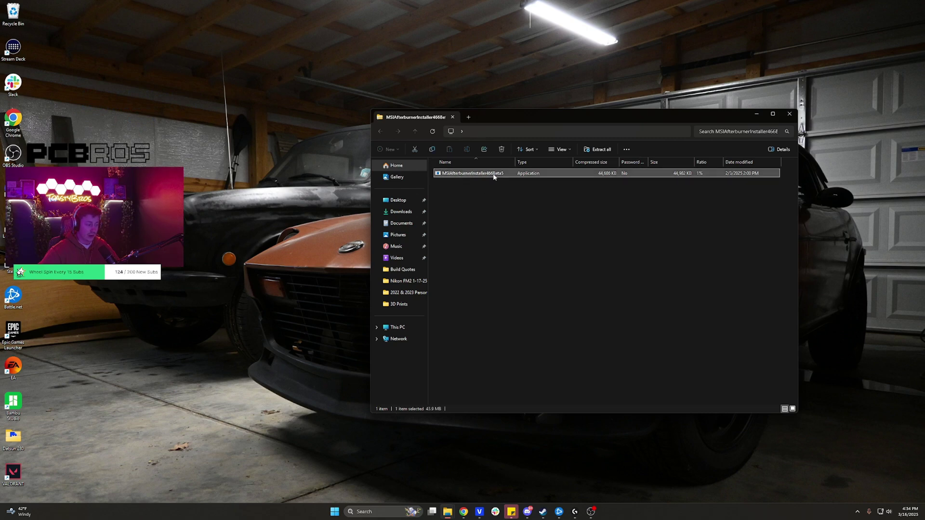
{"action": "left_click_drag", "start_coordinate": [501, 178], "coordinate": [230, 264]}
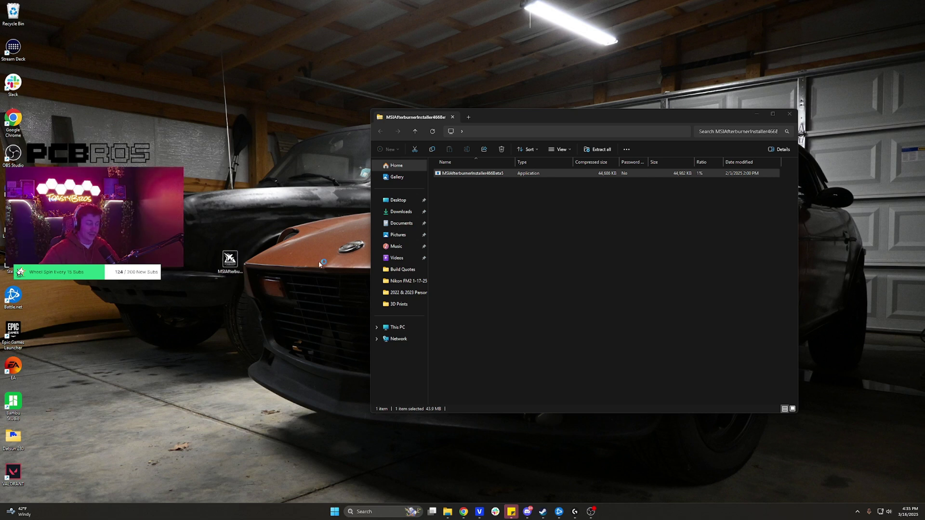
Run the extracted installer with Norton 360 for Gamer deselected and start installing MSI Afterburner.
{"action": "double_click", "coordinate": [231, 275]}
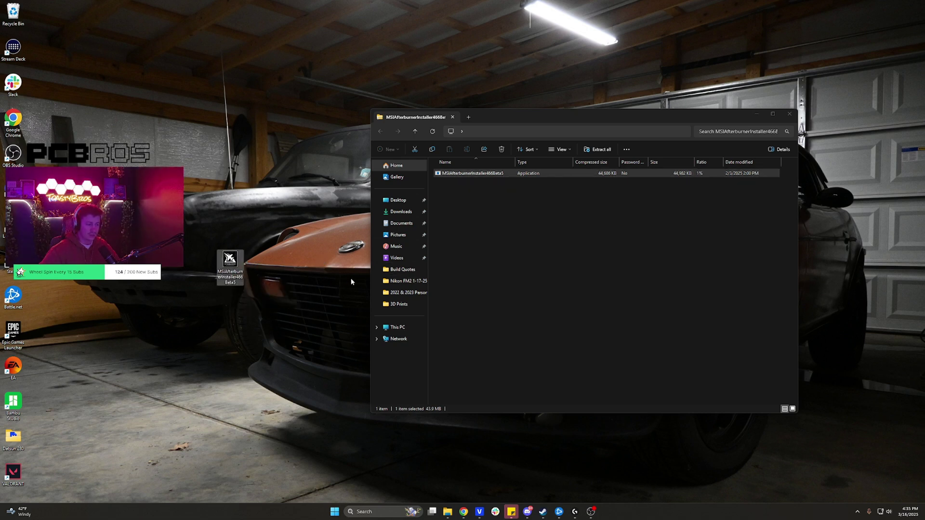
{"action": "left_click", "coordinate": [366, 239]}
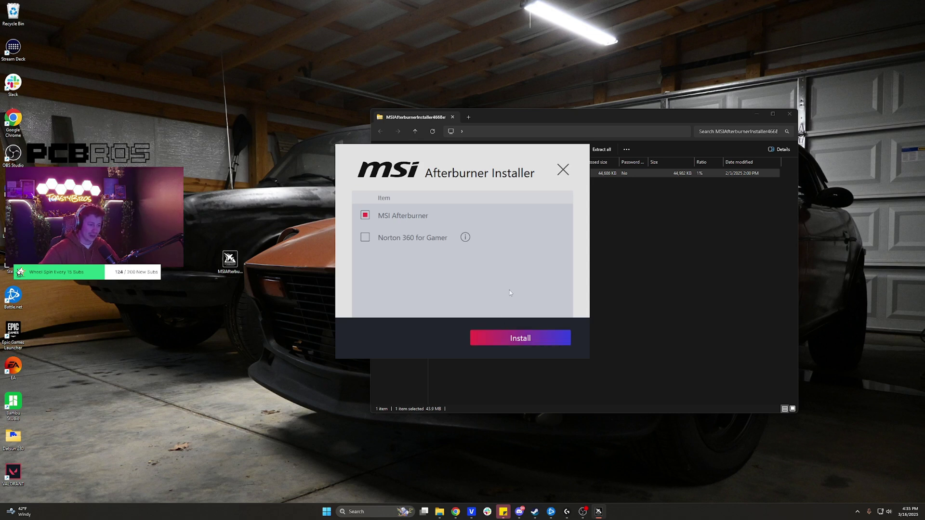
{"action": "left_click", "coordinate": [540, 338]}
Accept the MSI Afterburner license, keep RivaTuner Statistics Server selected and the default destination folder, and start the installation.
{"action": "left_click", "coordinate": [432, 290]}
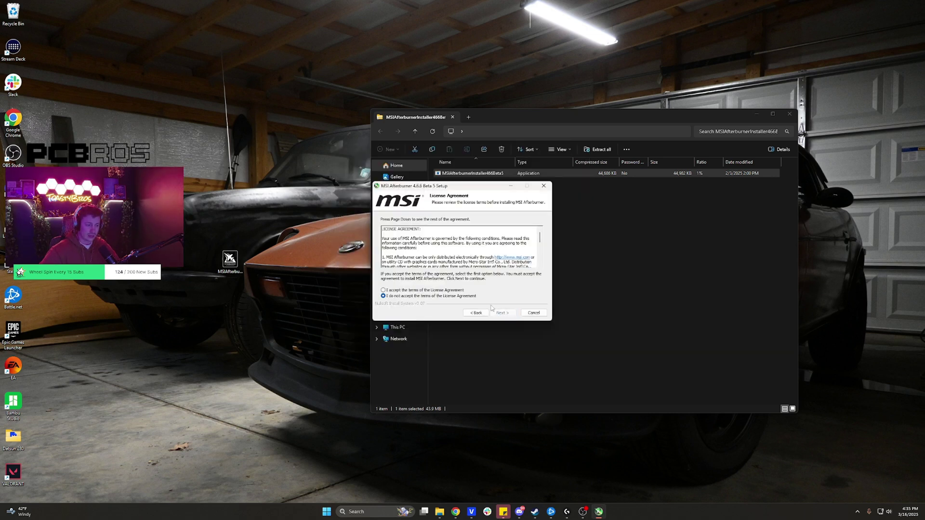
{"action": "left_click", "coordinate": [502, 312]}
{"action": "mouse_move", "coordinate": [462, 254]}
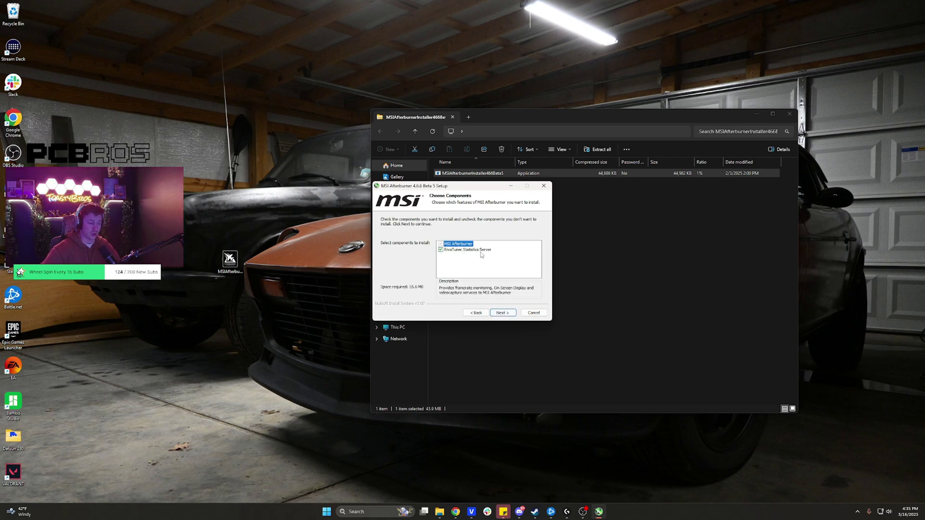
{"action": "left_click", "coordinate": [501, 315]}
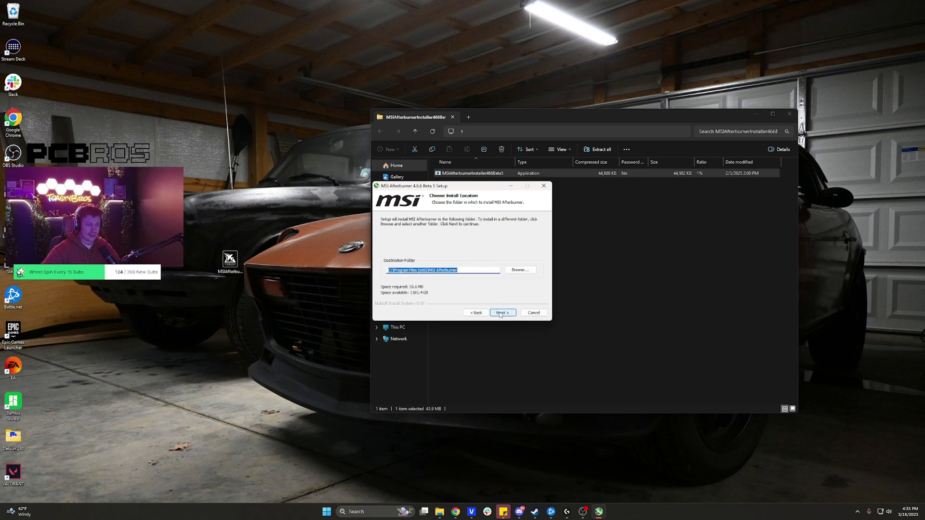
{"action": "left_click", "coordinate": [501, 314]}
{"action": "left_click", "coordinate": [502, 314]}
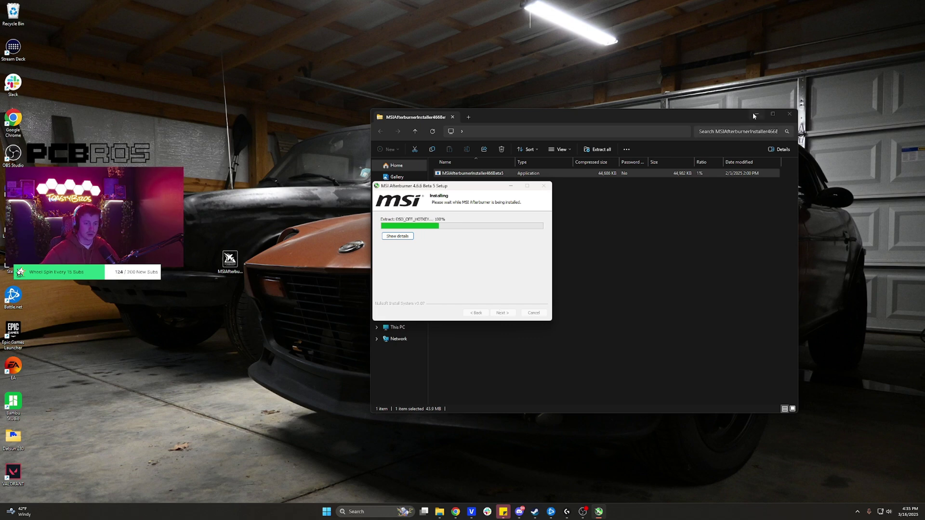
Close the File Explorer window showing the installer archive.
{"action": "left_click", "coordinate": [789, 114]}
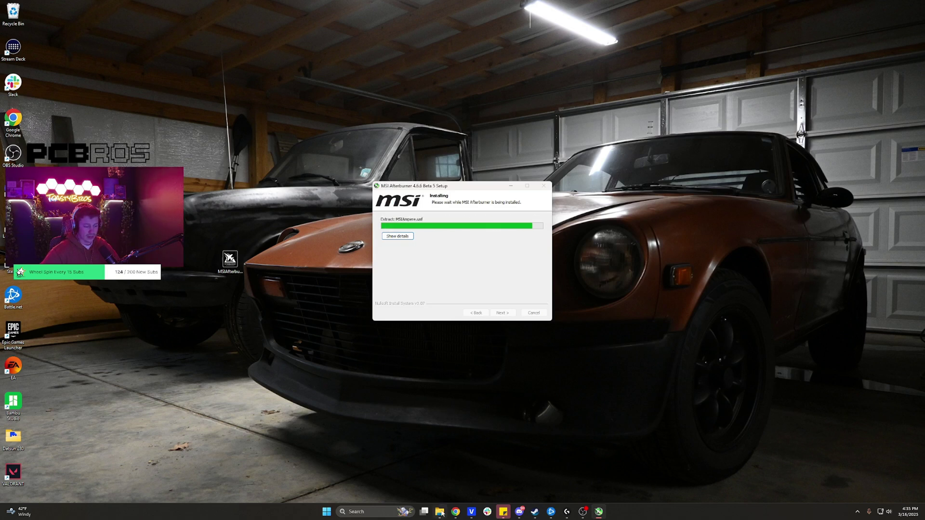
{"action": "mouse_move", "coordinate": [440, 512]}
{"action": "left_click", "coordinate": [443, 477]}
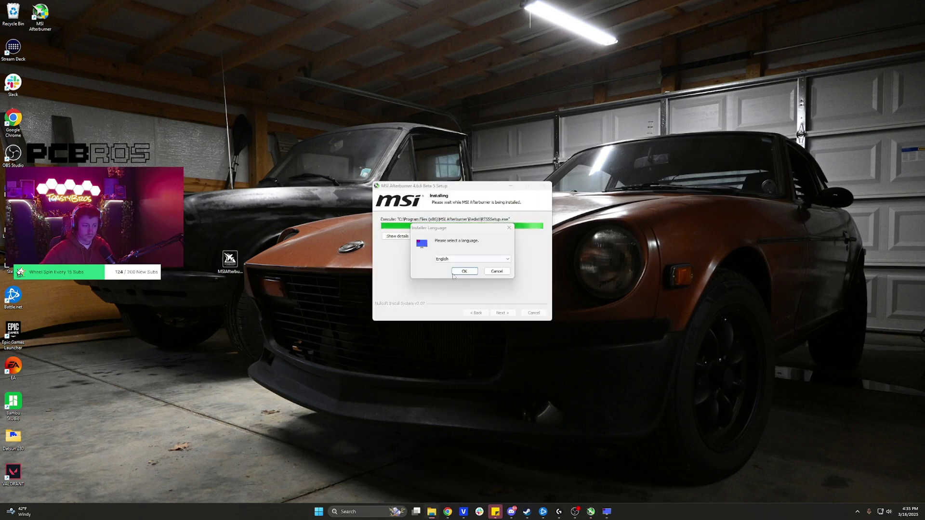
Install RivaTuner Statistics Server in English, accepting its license and keeping the default setup options.
{"action": "left_click", "coordinate": [461, 272]}
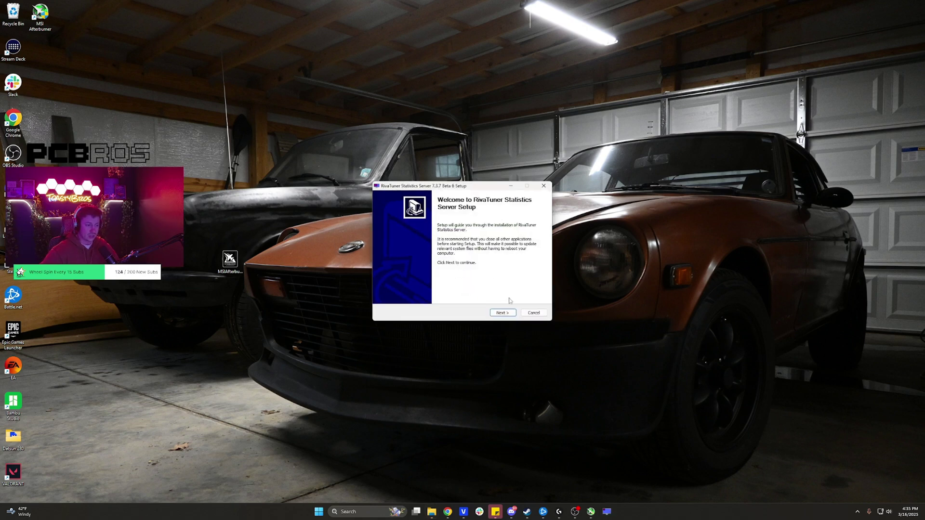
{"action": "left_click", "coordinate": [505, 315]}
{"action": "left_click", "coordinate": [432, 295]}
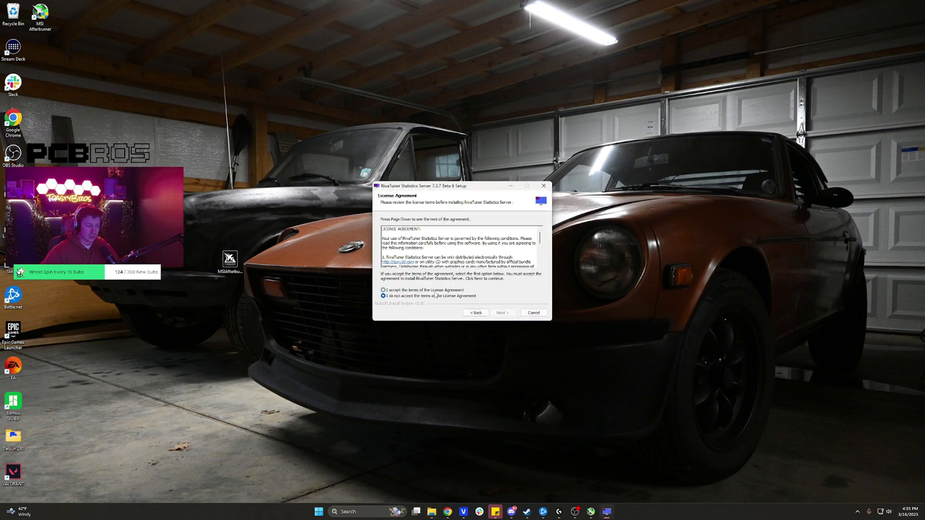
{"action": "left_click", "coordinate": [504, 314]}
{"action": "left_click", "coordinate": [504, 313]}
{"action": "left_click", "coordinate": [503, 313]}
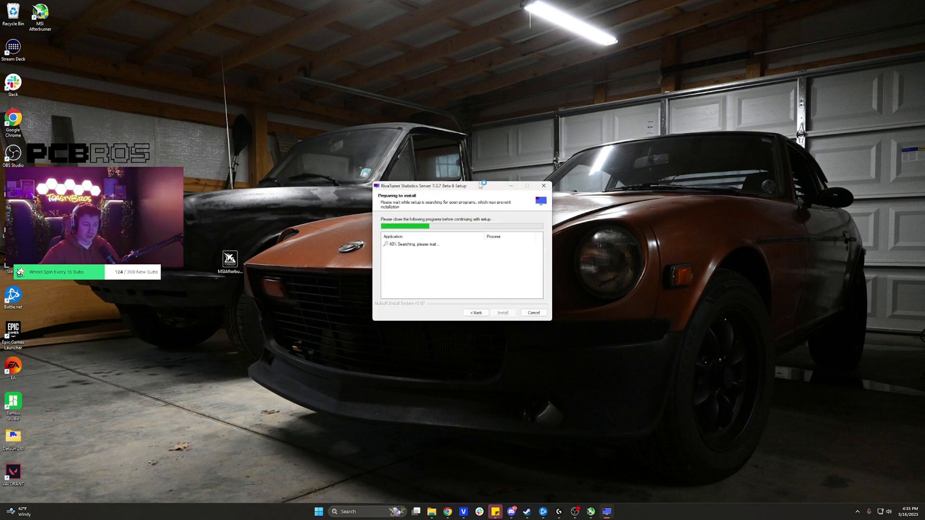
{"action": "left_click", "coordinate": [503, 312]}
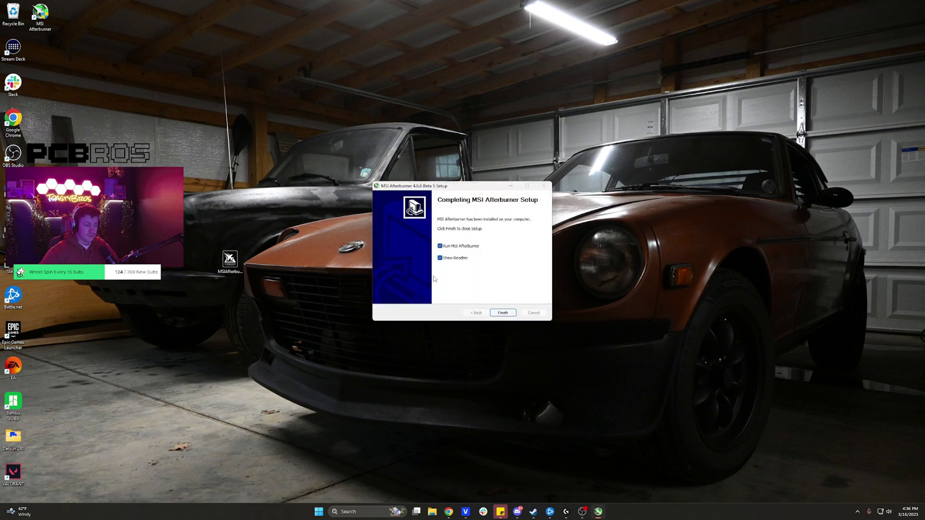
Finish the setup with Run MSI Afterburner enabled and delete the installer file from the desktop.
{"action": "left_click", "coordinate": [502, 313]}
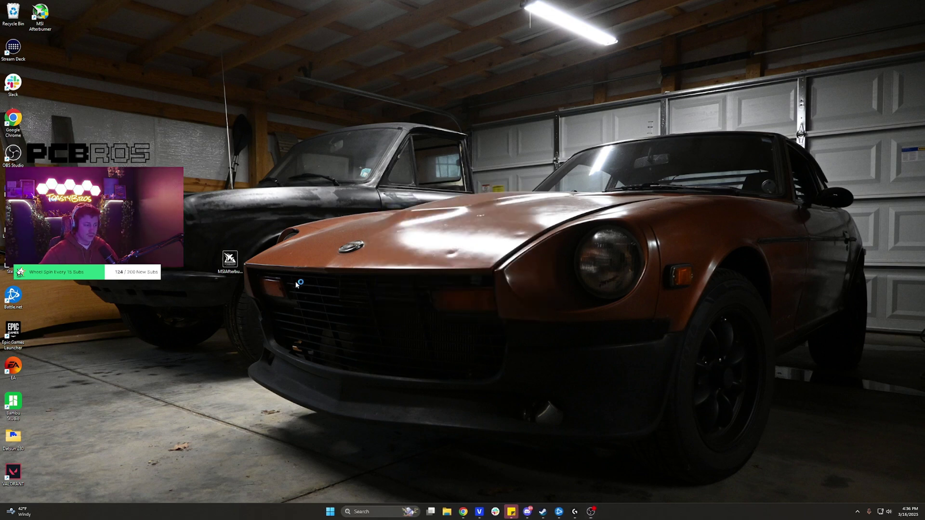
{"action": "left_click_drag", "start_coordinate": [262, 290], "coordinate": [235, 260]}
{"action": "key", "text": "Delete"}
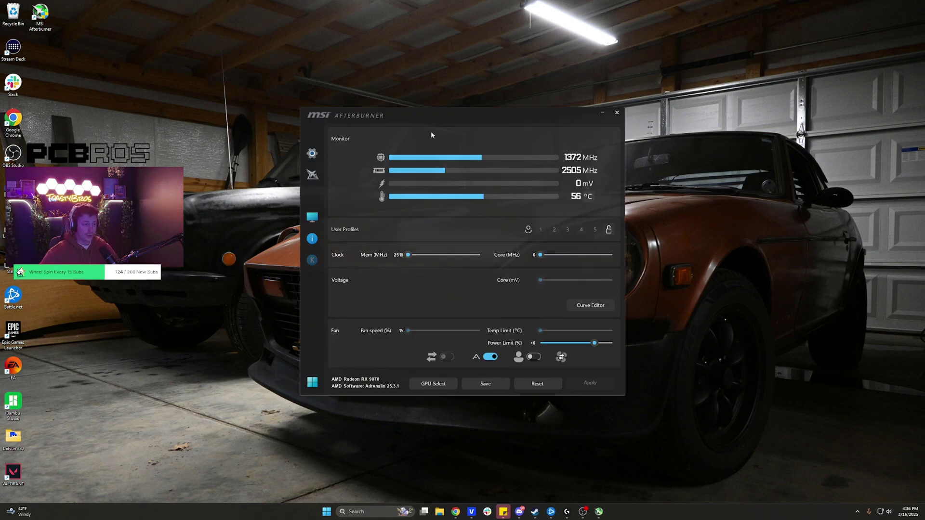
{"action": "left_click_drag", "start_coordinate": [442, 116], "coordinate": [415, 126]}
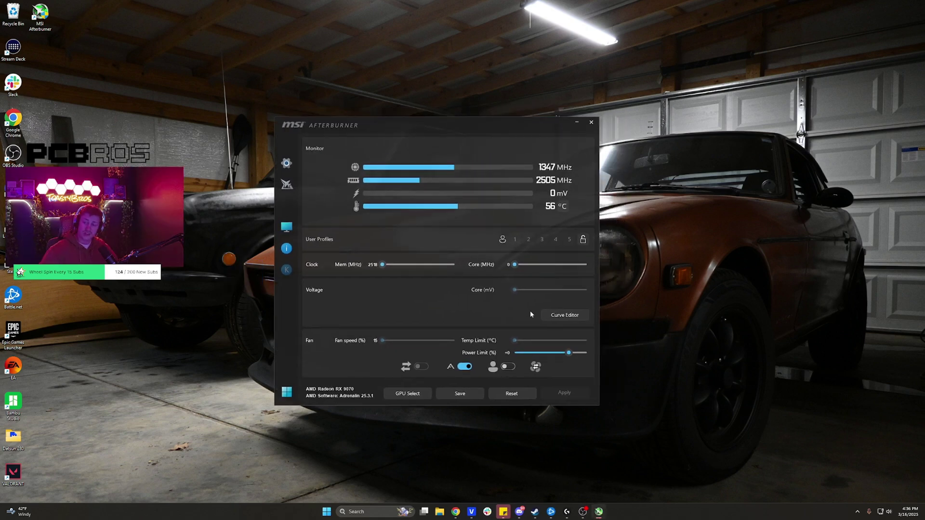
{"action": "left_click_drag", "start_coordinate": [432, 134], "coordinate": [461, 134]}
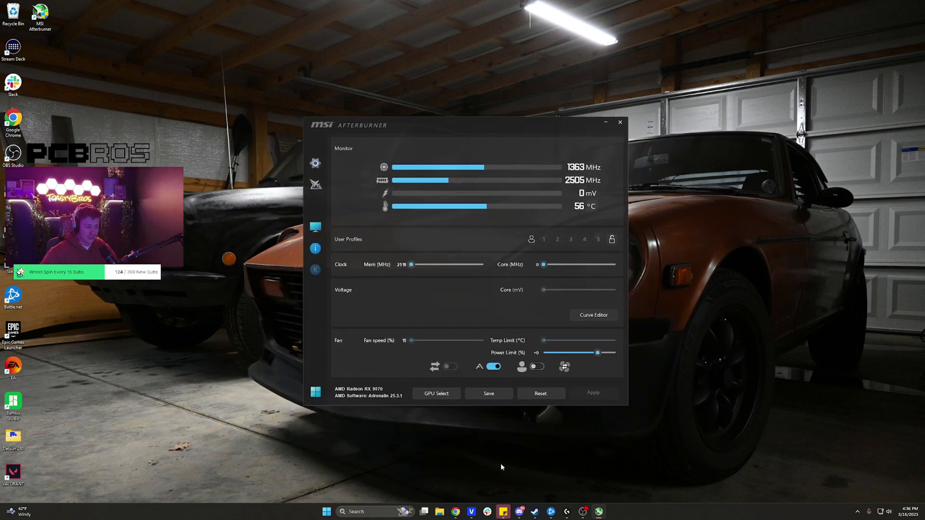
{"action": "left_click", "coordinate": [454, 469]}
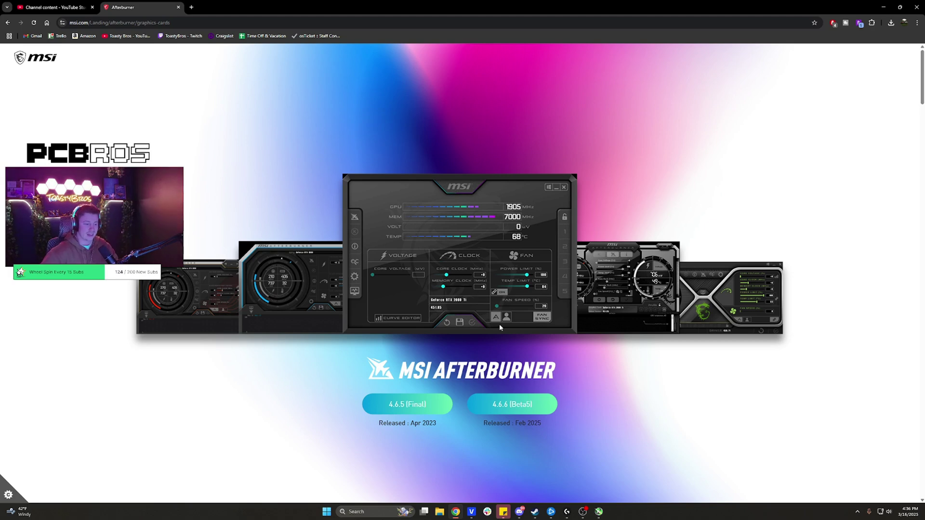
{"action": "left_click", "coordinate": [599, 514]}
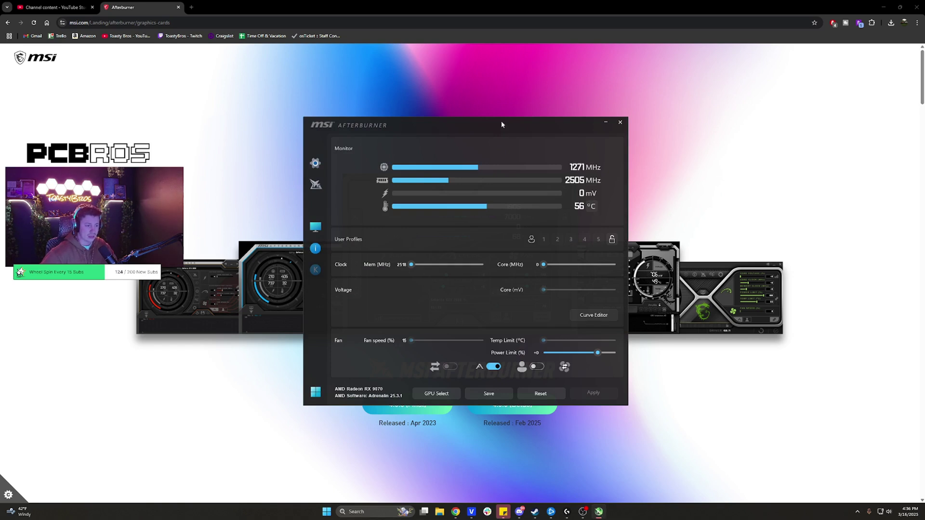
{"action": "left_click_drag", "start_coordinate": [596, 123], "coordinate": [614, 134]}
Close MSI Afterburner, check the graphics card's performance readings in Task Manager, and close Task Manager.
{"action": "left_click", "coordinate": [623, 134]}
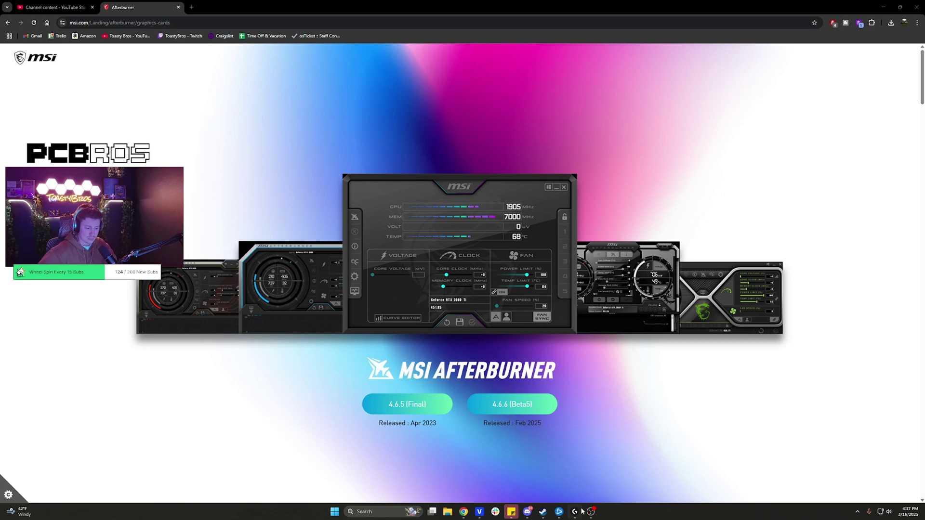
{"action": "right_click", "coordinate": [624, 511]}
{"action": "left_click", "coordinate": [641, 484]}
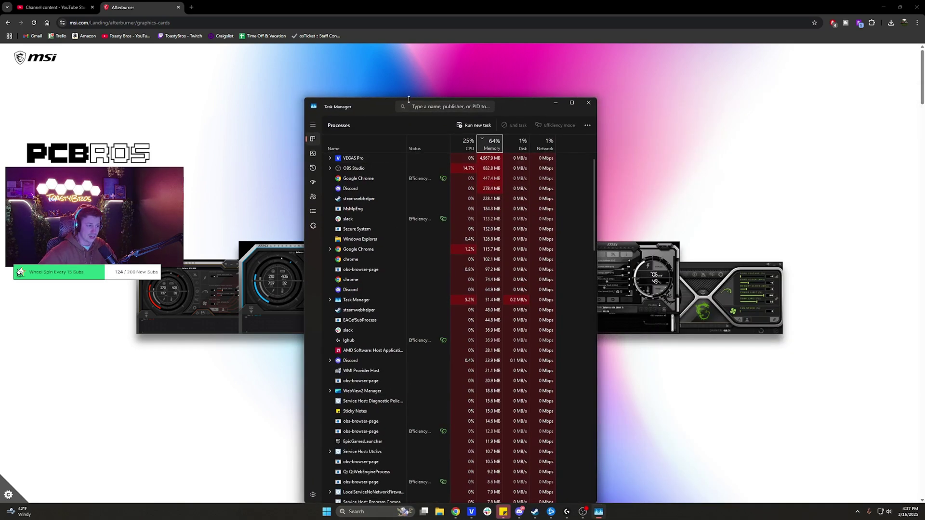
{"action": "left_click_drag", "start_coordinate": [384, 108], "coordinate": [395, 158]}
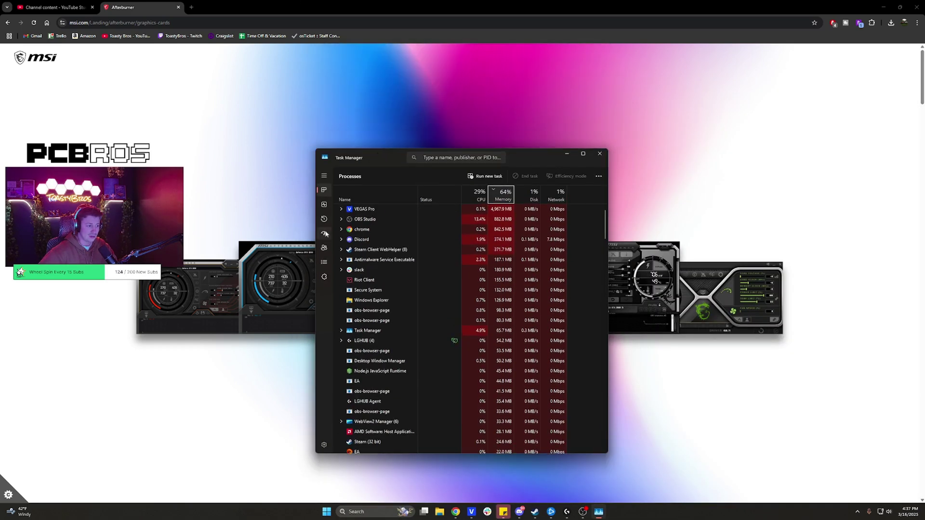
{"action": "left_click", "coordinate": [325, 205]}
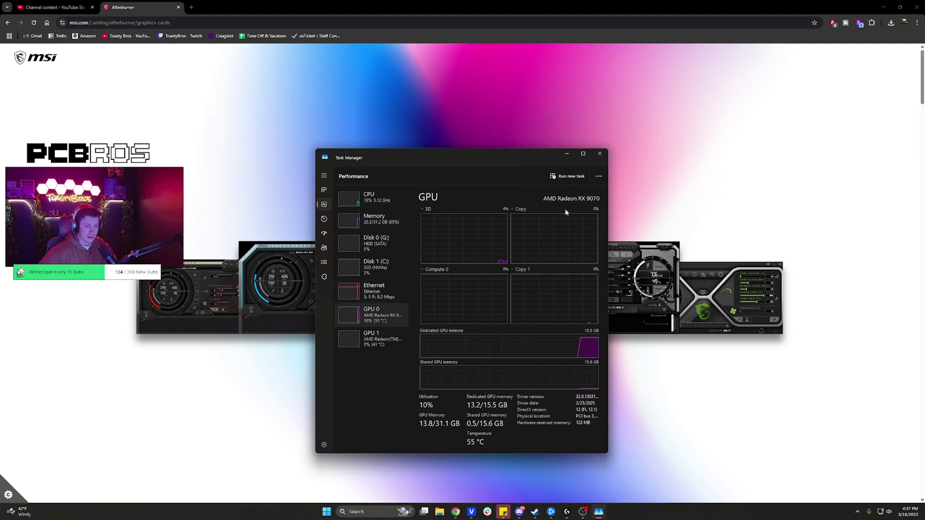
{"action": "left_click", "coordinate": [599, 152]}
Show the desktop and reopen MSI Afterburner from its desktop shortcut.
{"action": "key", "text": "super+d"}
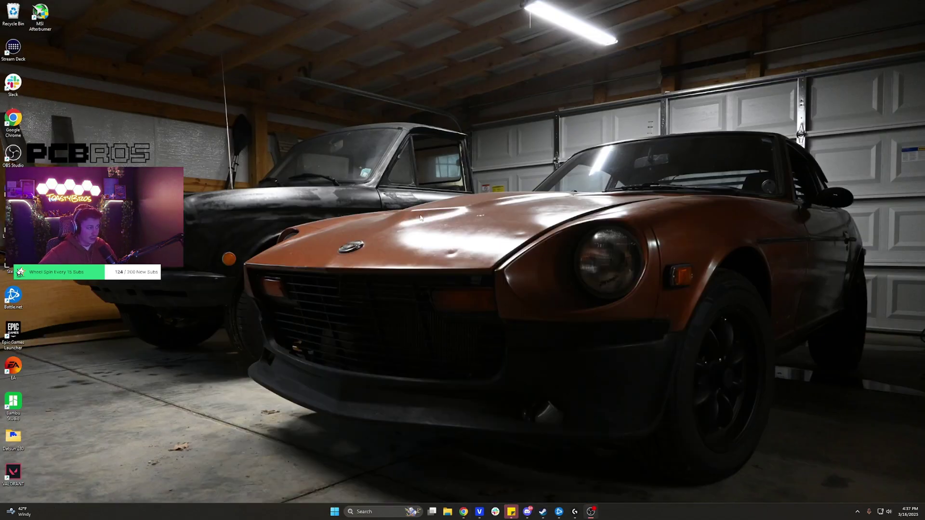
{"action": "left_click", "coordinate": [859, 513]}
{"action": "double_click", "coordinate": [47, 17]}
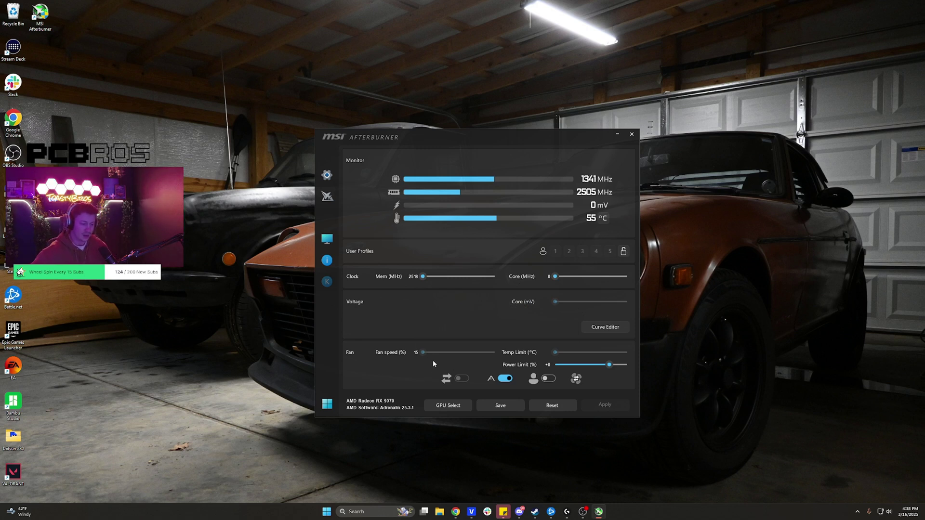
{"action": "left_click_drag", "start_coordinate": [474, 140], "coordinate": [469, 142]}
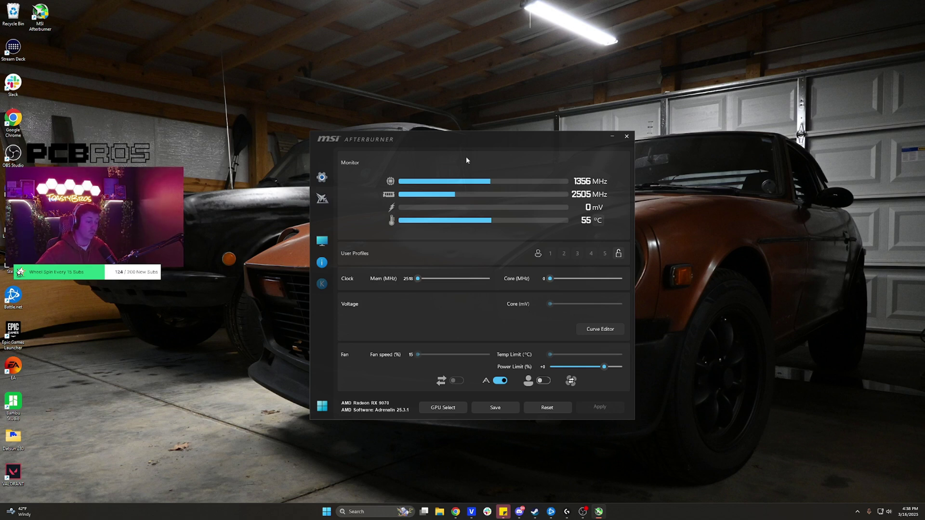
{"action": "left_click_drag", "start_coordinate": [462, 145], "coordinate": [466, 144]}
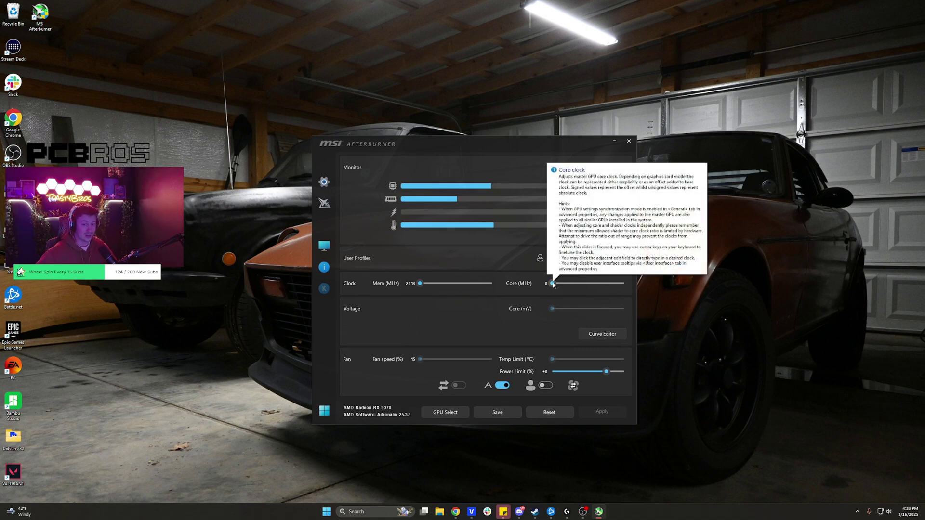
{"action": "left_click", "coordinate": [456, 512]}
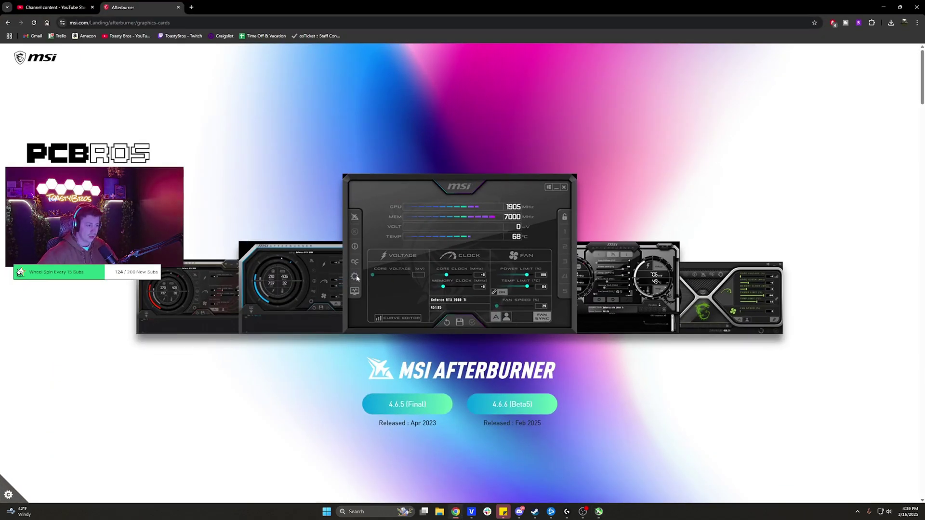
{"action": "left_click", "coordinate": [882, 9]}
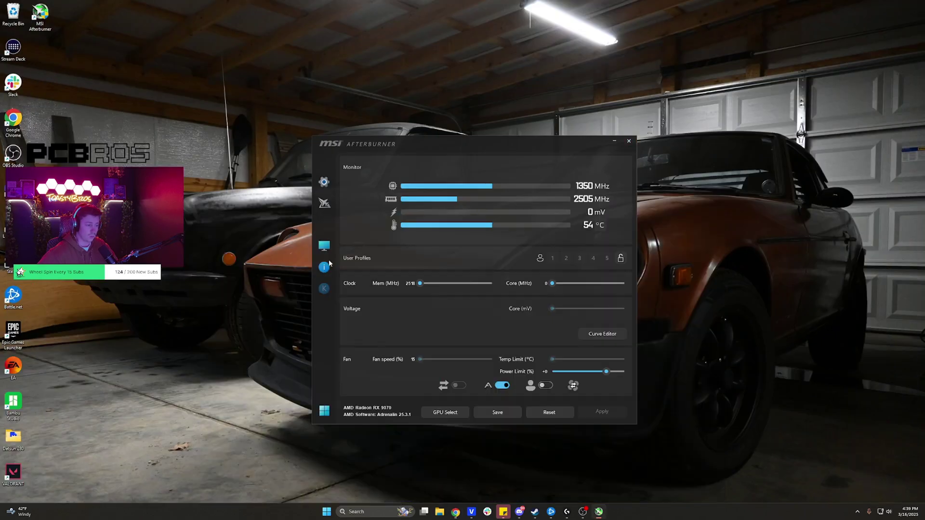
Enable Show in On-Screen Display for GPU1 temperature in the monitoring properties, then apply and close the properties.
{"action": "left_click", "coordinate": [325, 183]}
{"action": "left_click", "coordinate": [368, 160]}
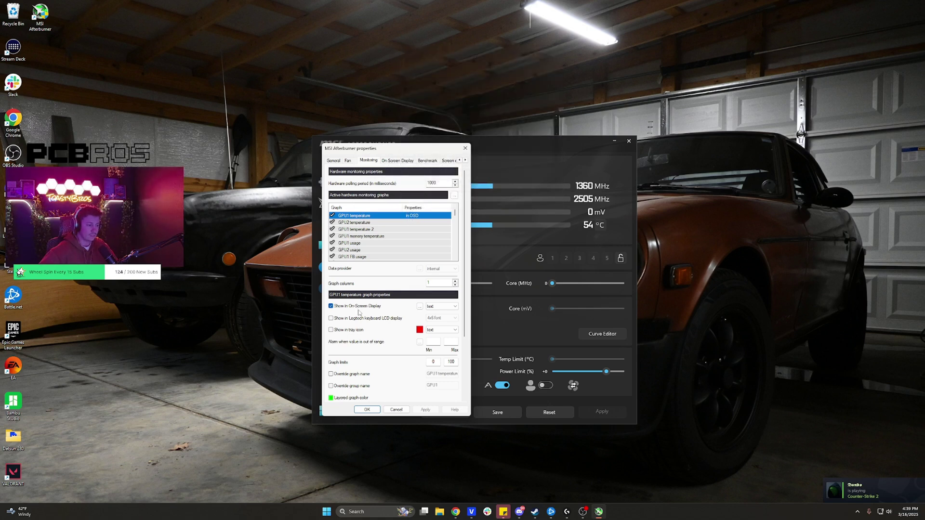
{"action": "left_click", "coordinate": [336, 307]}
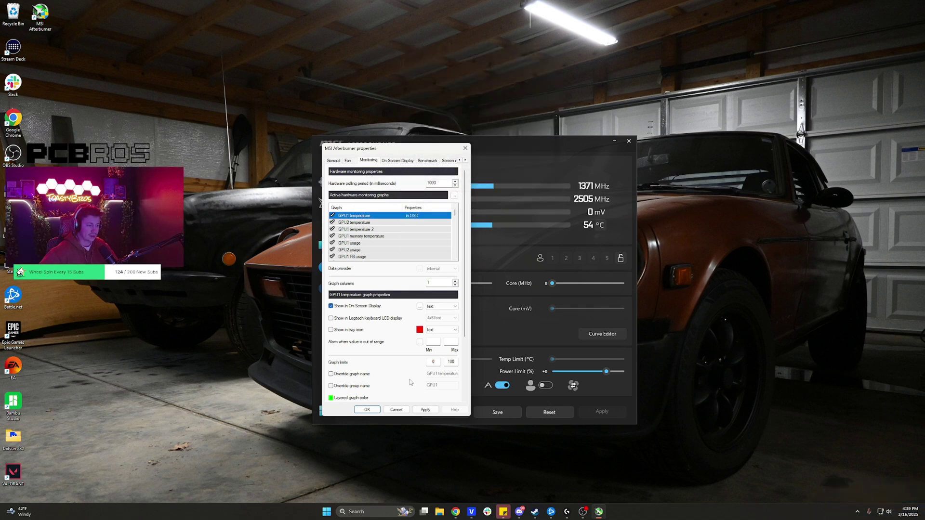
{"action": "left_click", "coordinate": [426, 410]}
{"action": "left_click", "coordinate": [366, 410]}
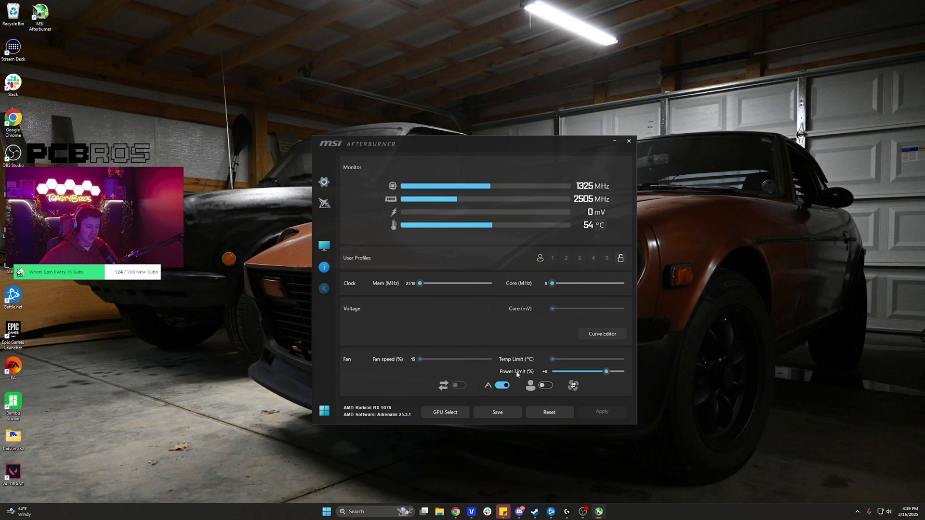
Open RivaTuner Statistics Server from its background icon and arrange its window beside MSI Afterburner.
{"action": "left_click", "coordinate": [857, 511]}
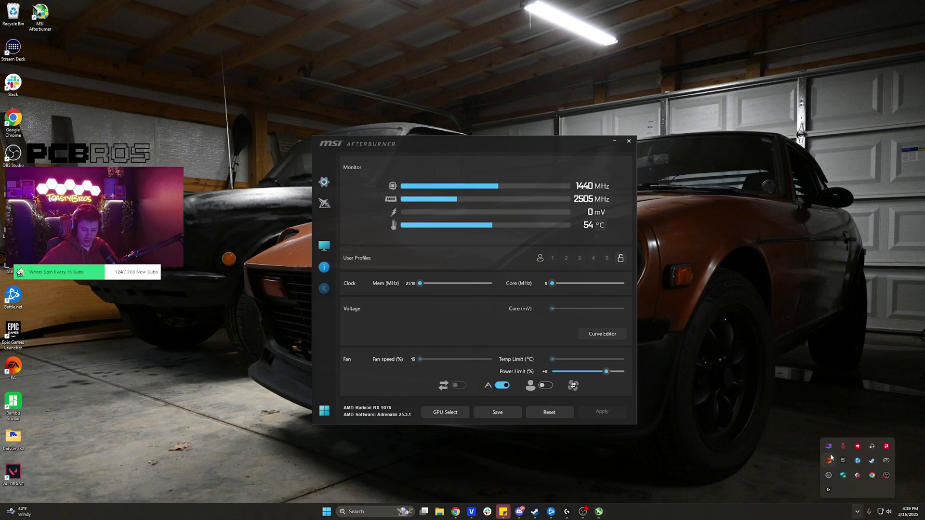
{"action": "left_click", "coordinate": [841, 452]}
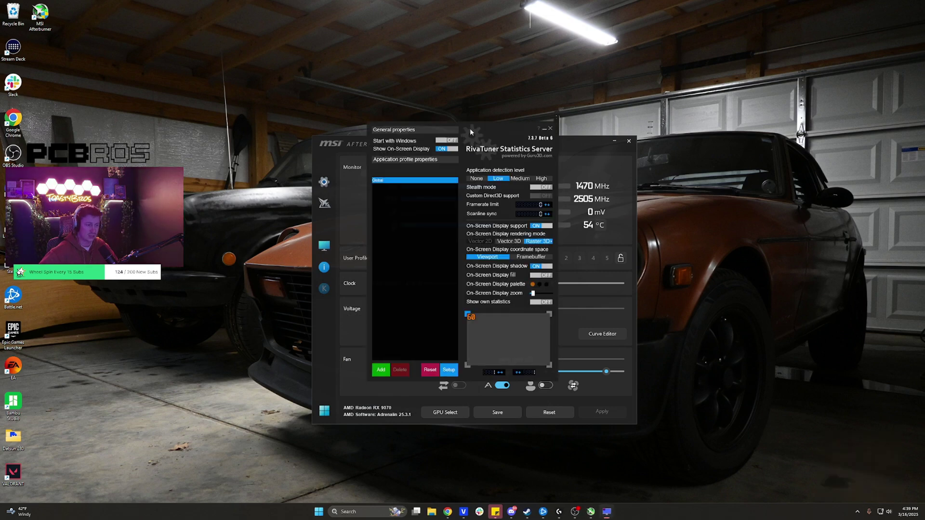
{"action": "left_click_drag", "start_coordinate": [506, 144], "coordinate": [741, 176]}
{"action": "left_click_drag", "start_coordinate": [583, 144], "coordinate": [474, 147]}
{"action": "left_click_drag", "start_coordinate": [718, 160], "coordinate": [659, 141]}
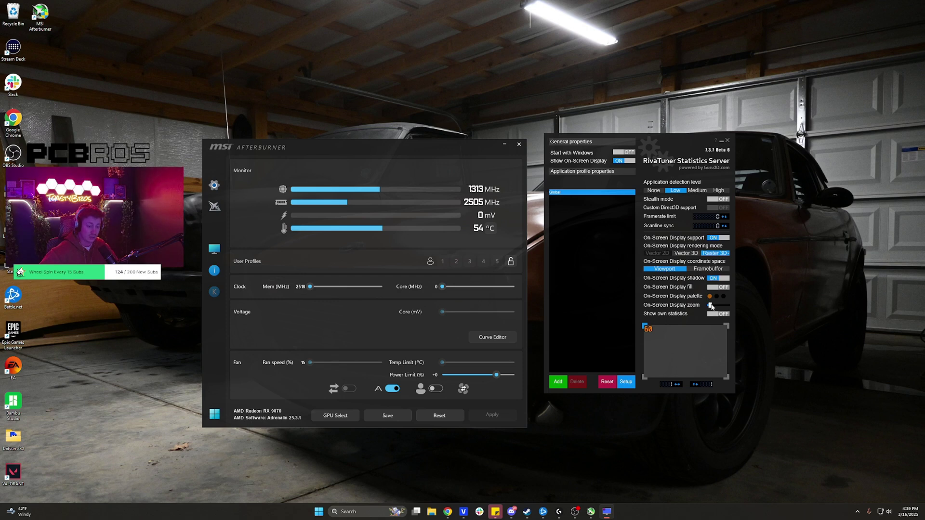
Slightly increase the On-Screen Display zoom and turn on On-Screen Display fill, minimizing RivaTuner Statistics Server when done.
{"action": "left_click_drag", "start_coordinate": [711, 306], "coordinate": [716, 306]}
{"action": "left_click", "coordinate": [712, 288]}
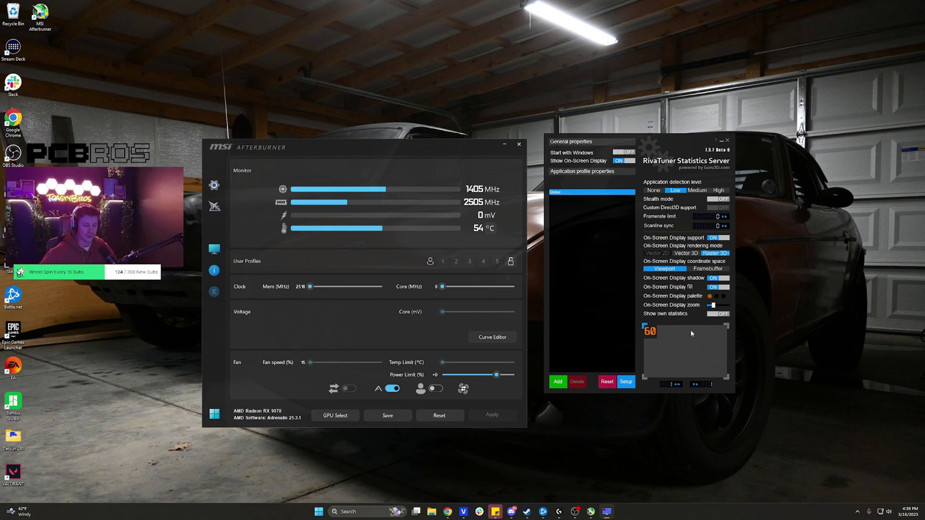
{"action": "left_click", "coordinate": [721, 140]}
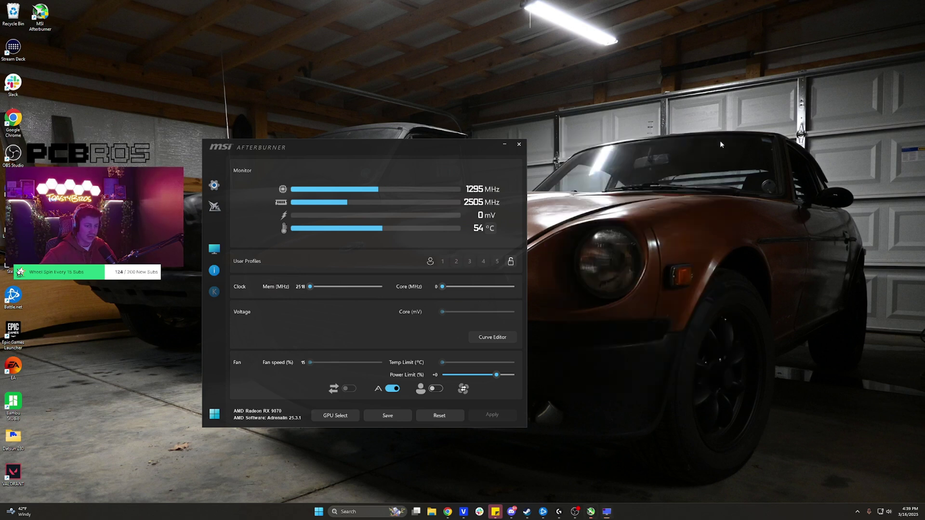
Reopen MSI Afterburner's monitoring properties and look through the list of active hardware monitoring graphs.
{"action": "left_click", "coordinate": [214, 185]}
{"action": "left_click", "coordinate": [249, 173]}
{"action": "left_click_drag", "start_coordinate": [265, 161], "coordinate": [357, 160]}
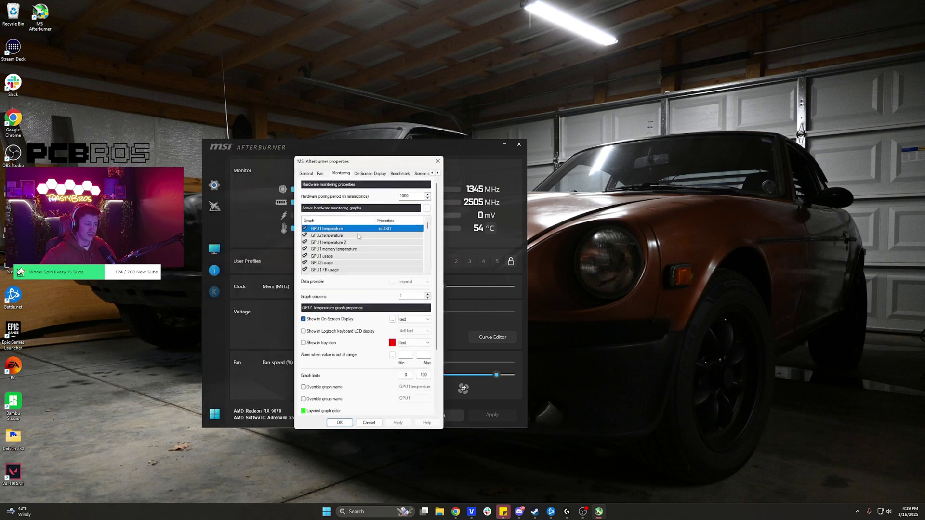
{"action": "scroll", "coordinate": [366, 251], "scroll_direction": "down", "scroll_amount": 10}
{"action": "scroll", "coordinate": [376, 260], "scroll_direction": "down", "scroll_amount": 10}
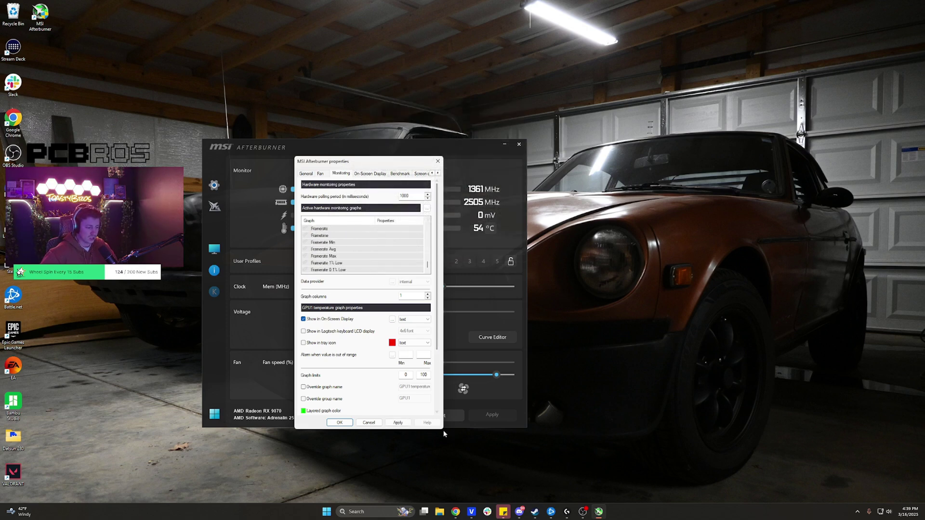
{"action": "scroll", "coordinate": [343, 244], "scroll_direction": "up", "scroll_amount": 3}
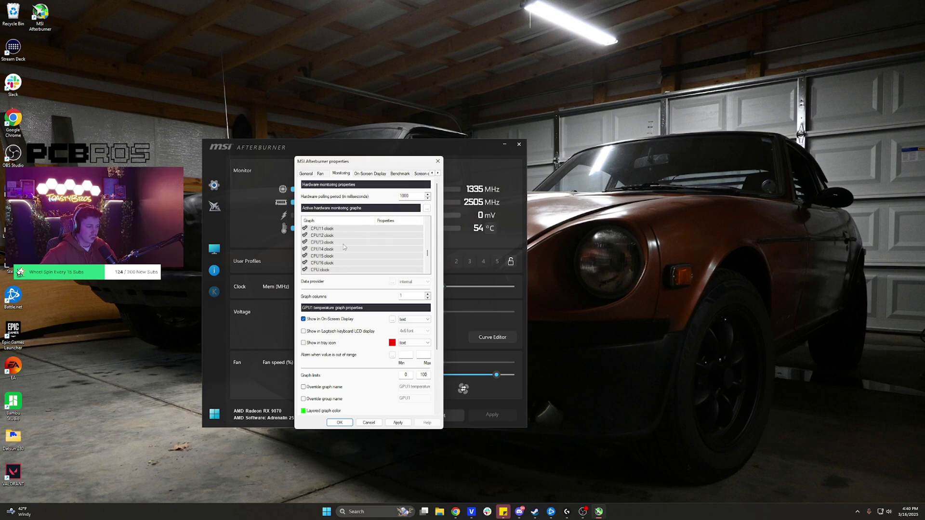
{"action": "scroll", "coordinate": [321, 236], "scroll_direction": "up", "scroll_amount": 15}
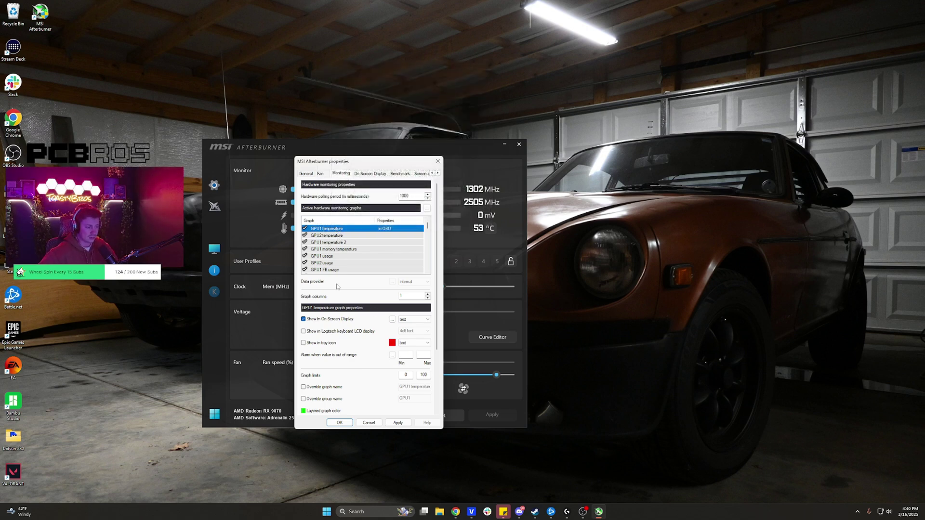
Override the group name of the GPU1 temperature graph with RX 9070 and apply it.
{"action": "left_click", "coordinate": [327, 399]}
{"action": "double_click", "coordinate": [405, 398]}
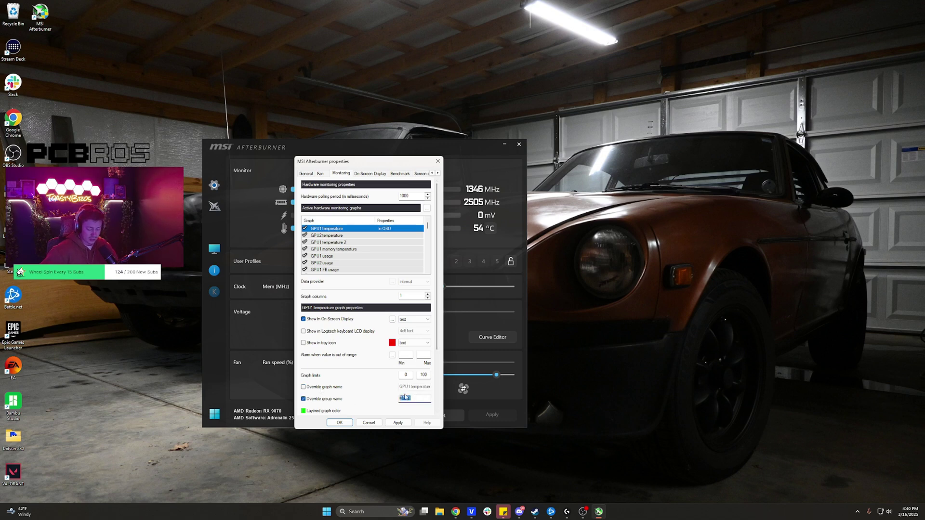
{"action": "type", "text": "RX 907"}
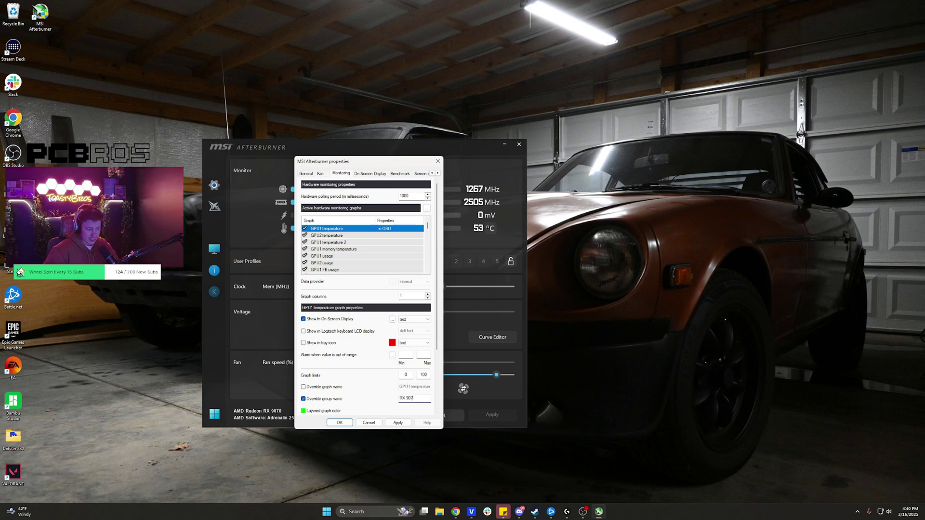
{"action": "type", "text": "0"}
{"action": "left_click", "coordinate": [397, 423]}
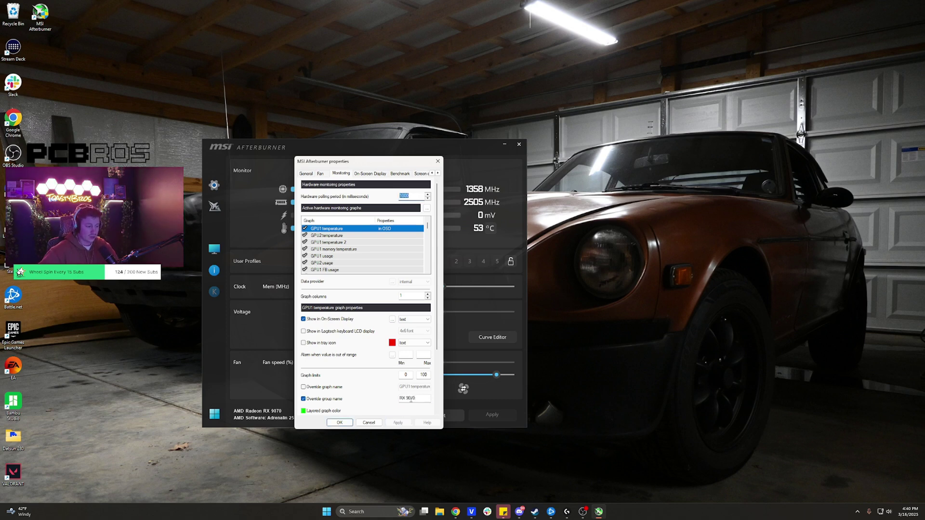
Show GPU1 usage in the On-Screen Display as text, override its group name with RX 9070, and apply the settings.
{"action": "left_click", "coordinate": [351, 241]}
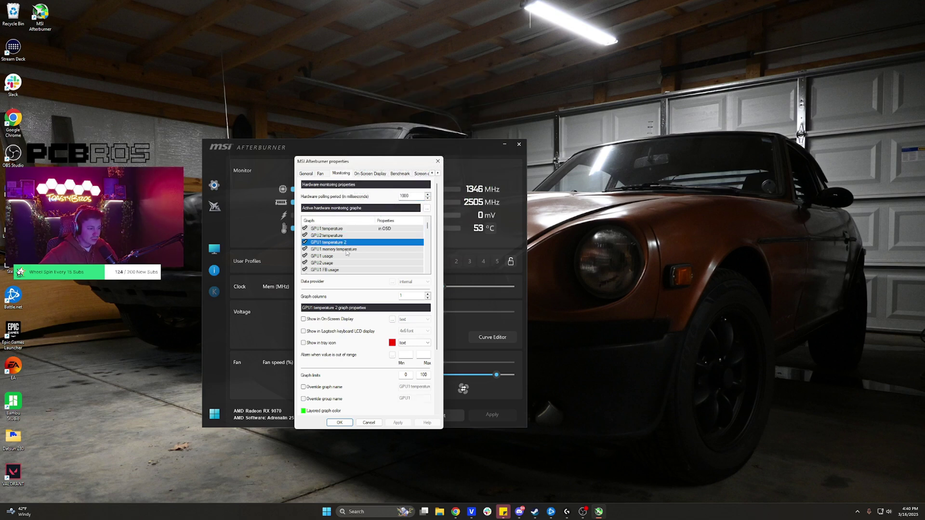
{"action": "left_click", "coordinate": [346, 250]}
{"action": "left_click", "coordinate": [345, 257]}
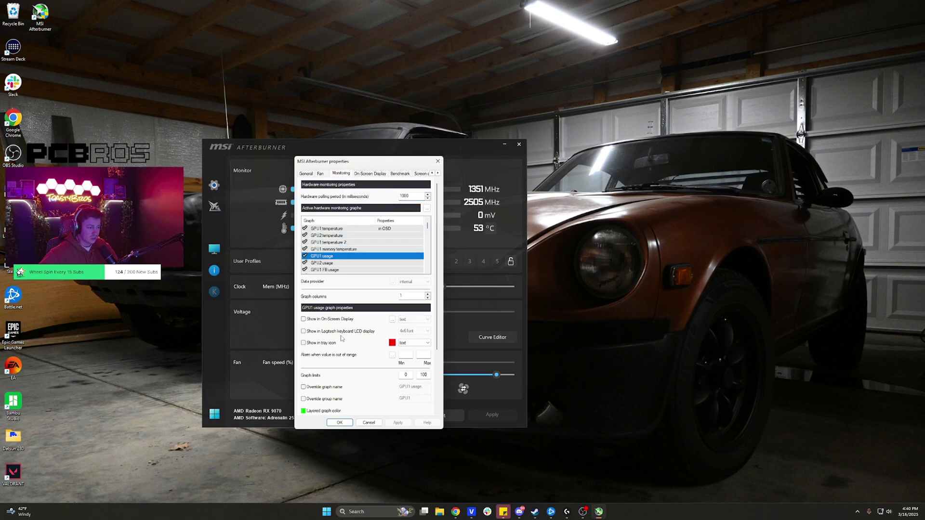
{"action": "left_click", "coordinate": [334, 319]}
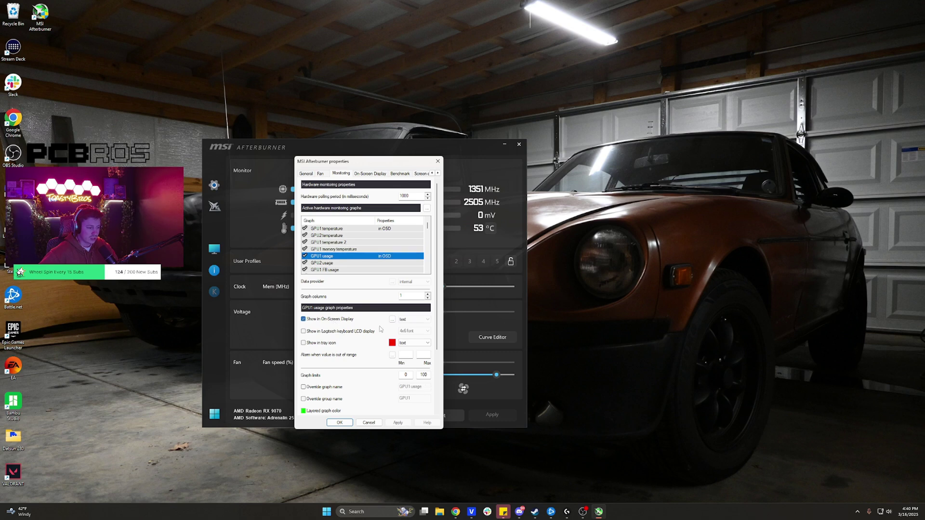
{"action": "left_click", "coordinate": [411, 320]}
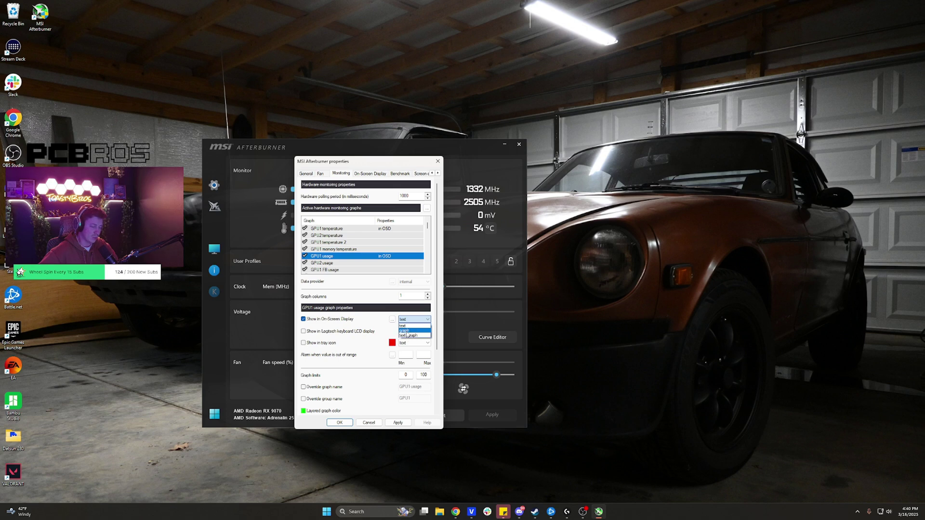
{"action": "left_click", "coordinate": [411, 324]}
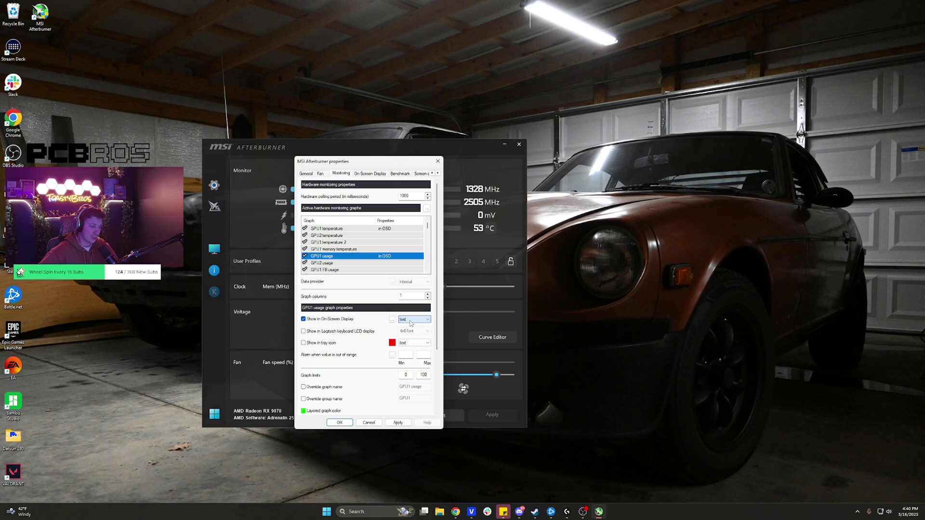
{"action": "left_click", "coordinate": [334, 398]}
{"action": "double_click", "coordinate": [409, 398]}
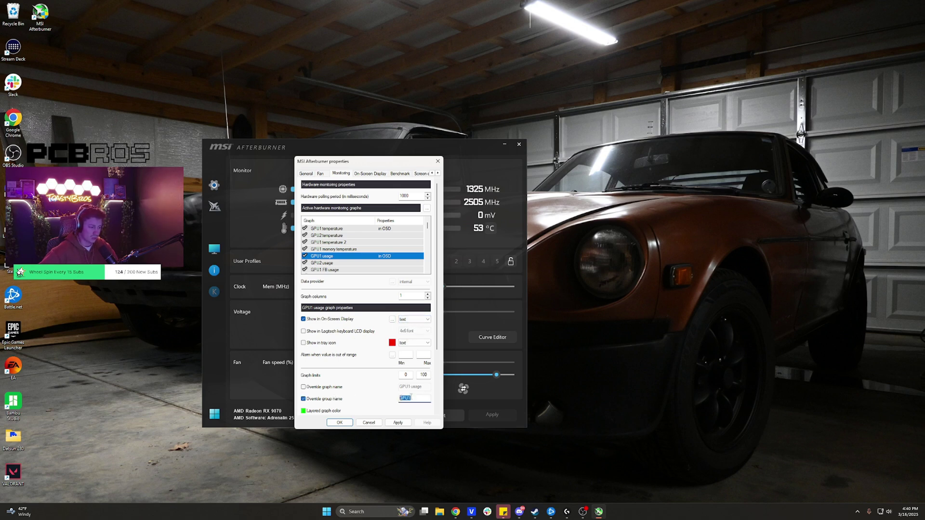
{"action": "type", "text": "RX 9070"}
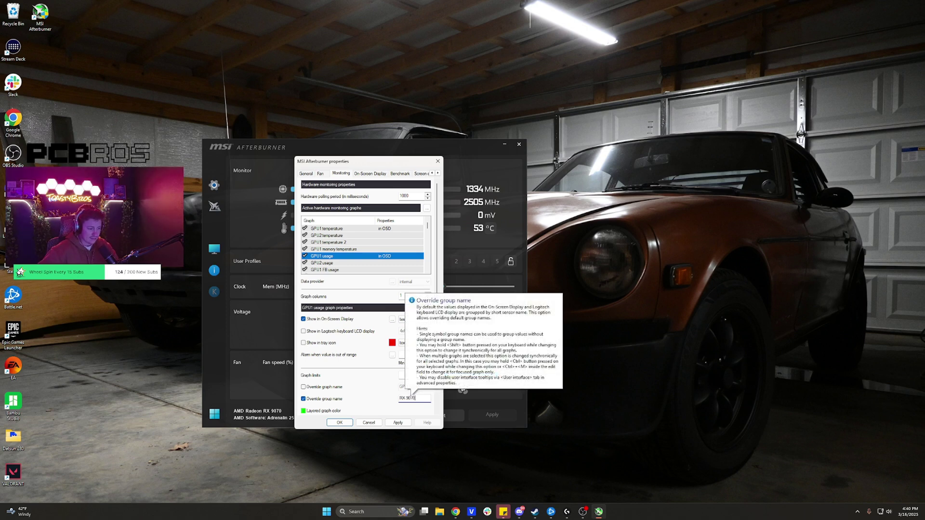
{"action": "left_click", "coordinate": [398, 422]}
Show GPU1 memory usage in the On-Screen Display with the overridden group name RX 9070 and apply the settings.
{"action": "scroll", "coordinate": [340, 251], "scroll_direction": "down", "scroll_amount": 1}
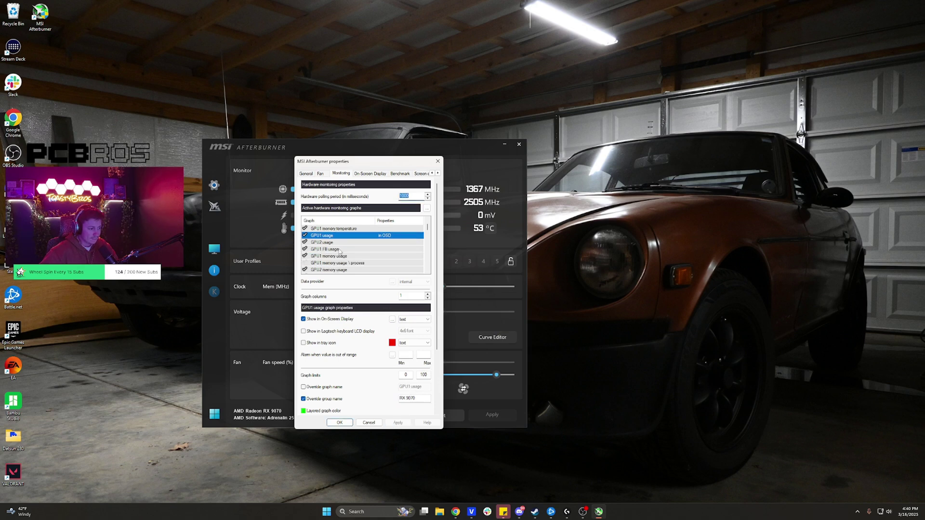
{"action": "left_click", "coordinate": [340, 256]}
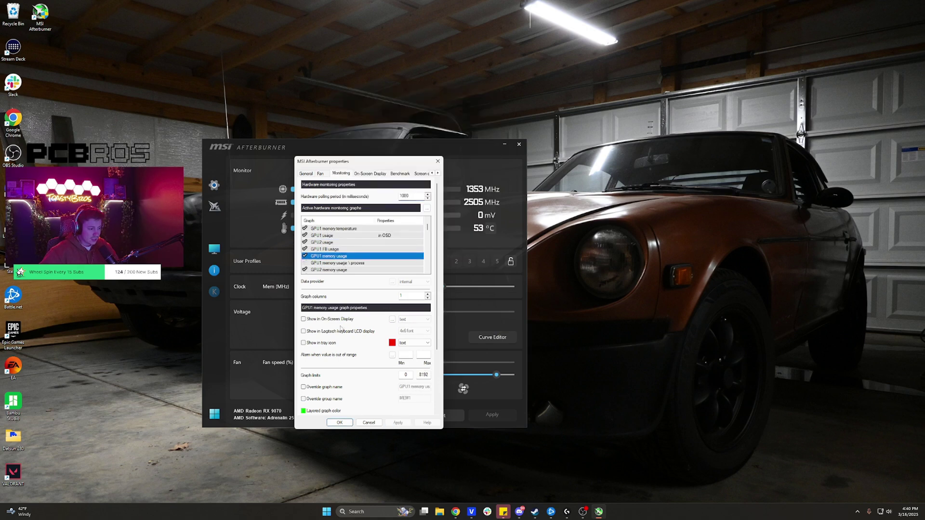
{"action": "left_click", "coordinate": [304, 319]}
{"action": "left_click", "coordinate": [324, 399]}
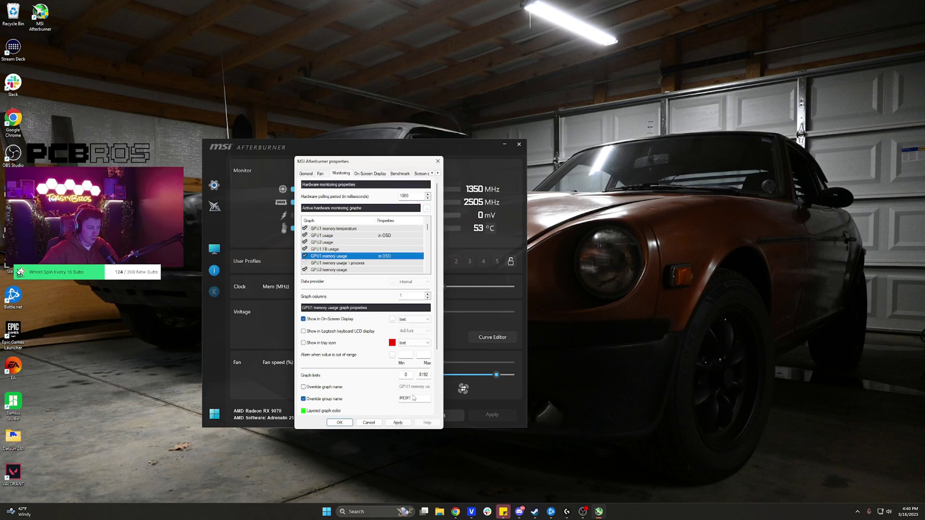
{"action": "type", "text": "RX 90"}
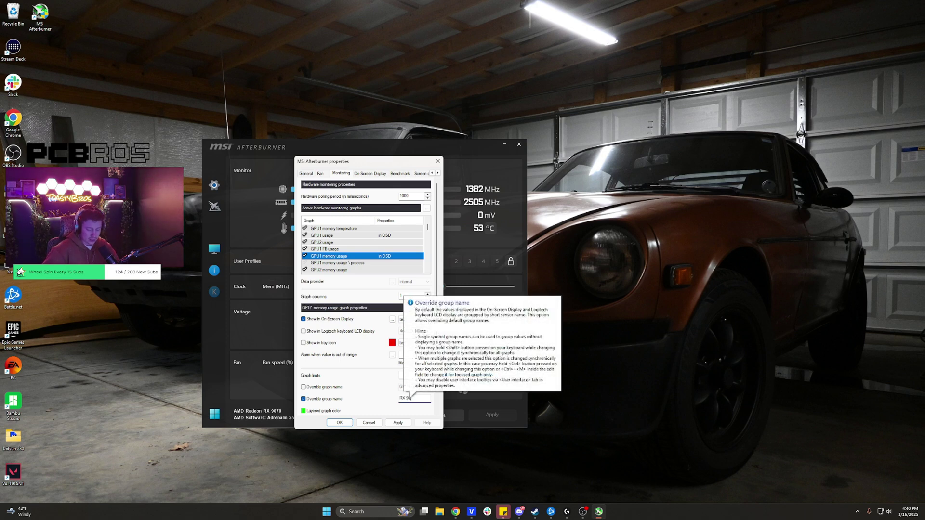
{"action": "type", "text": "70"}
{"action": "left_click", "coordinate": [398, 423]}
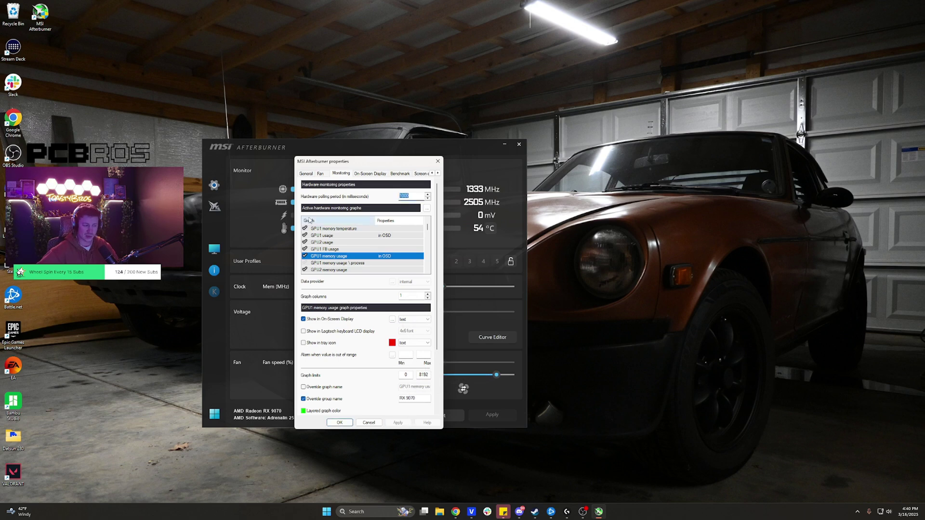
Show GPU1 power in the On-Screen Display with the overridden group name RX 9070 and apply the settings.
{"action": "scroll", "coordinate": [340, 249], "scroll_direction": "down", "scroll_amount": 1}
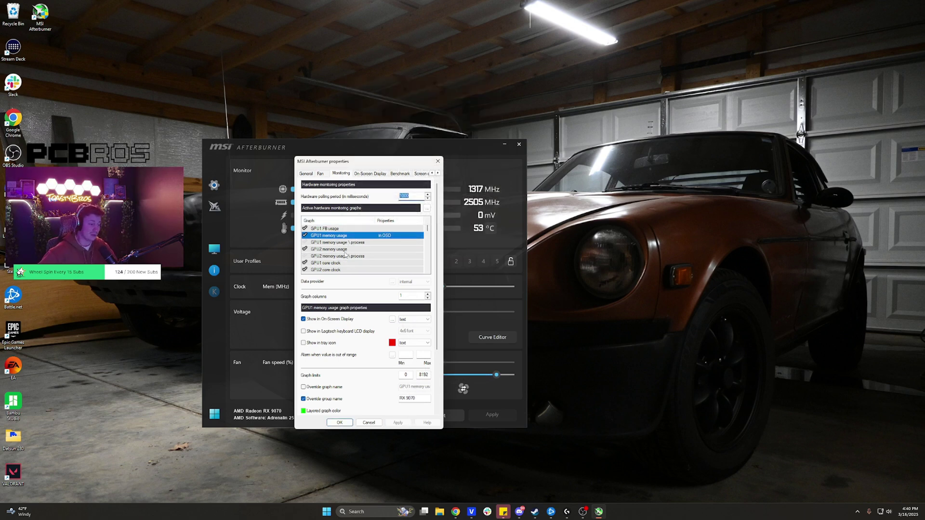
{"action": "scroll", "coordinate": [345, 256], "scroll_direction": "down", "scroll_amount": 1}
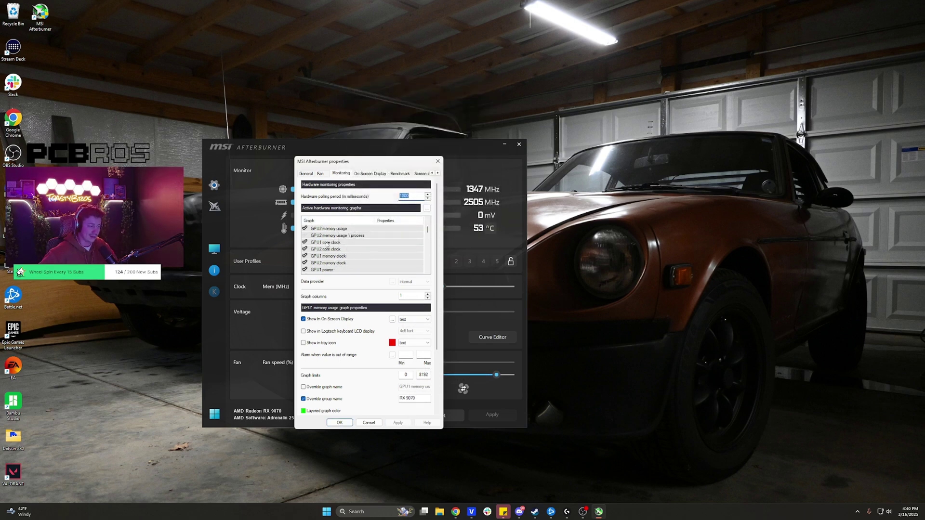
{"action": "scroll", "coordinate": [341, 248], "scroll_direction": "down", "scroll_amount": 1}
{"action": "left_click", "coordinate": [340, 249]}
{"action": "left_click", "coordinate": [303, 319]}
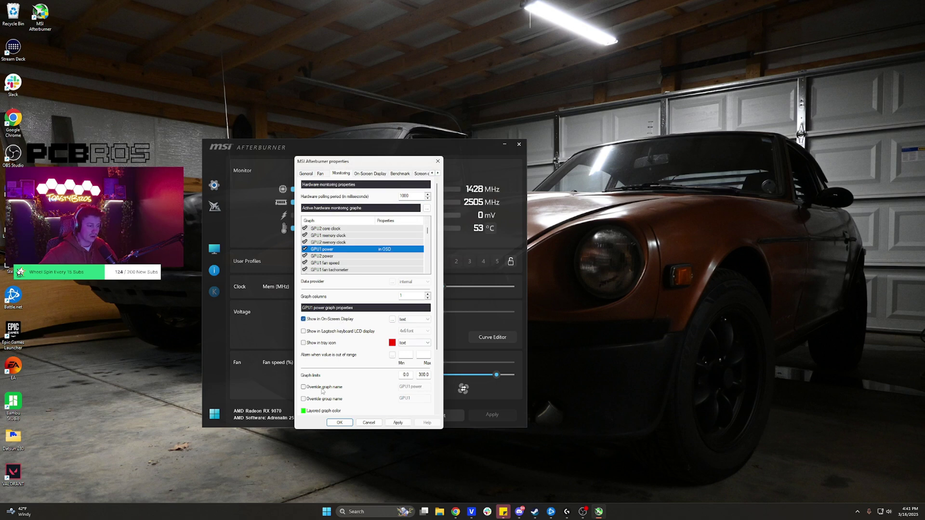
{"action": "left_click", "coordinate": [327, 399]}
{"action": "type", "text": "RX"}
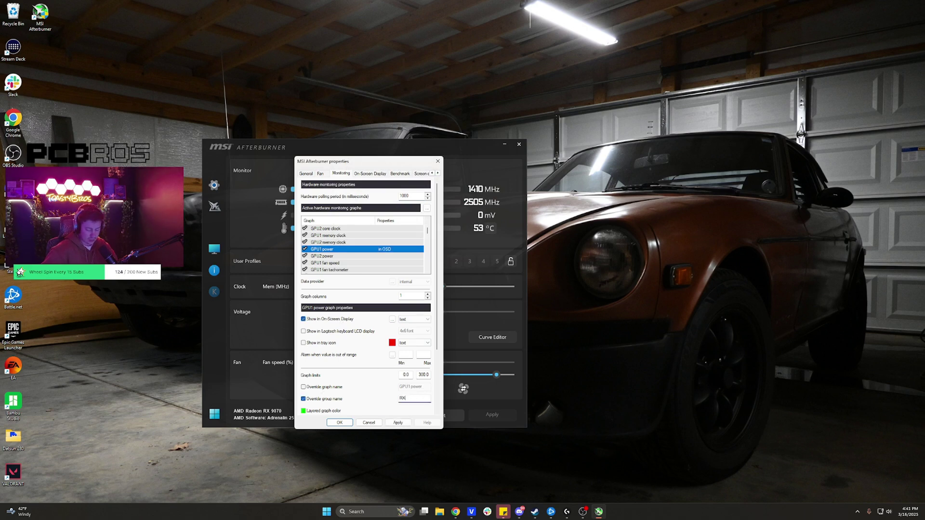
{"action": "type", "text": " 9070"}
{"action": "left_click", "coordinate": [398, 423]}
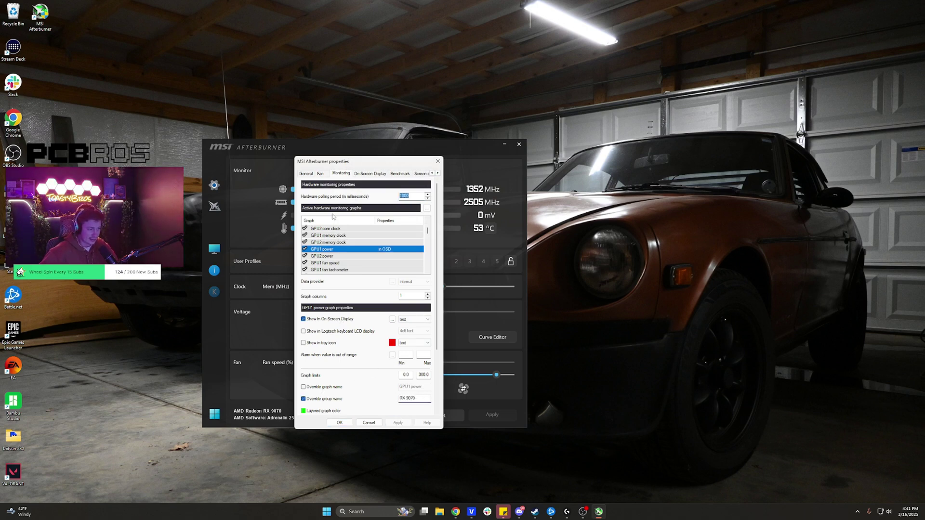
{"action": "scroll", "coordinate": [345, 258], "scroll_direction": "down", "scroll_amount": 1}
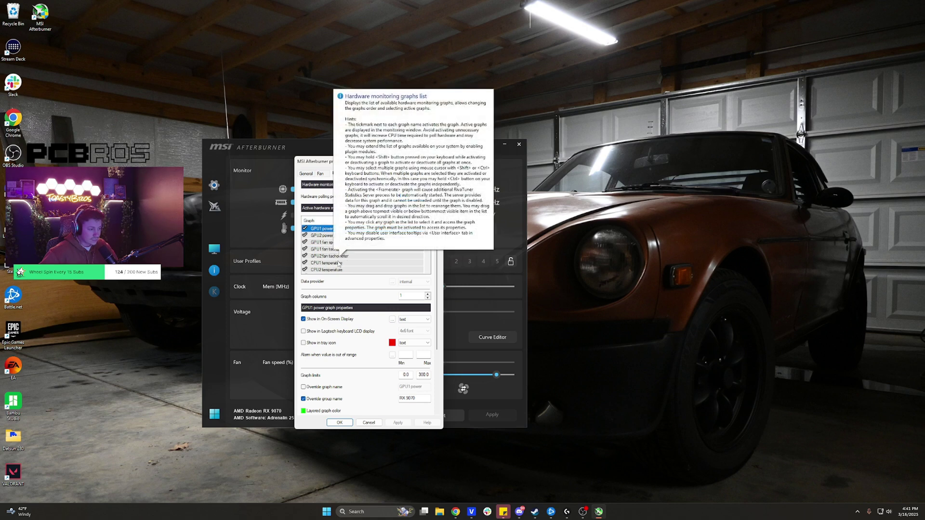
{"action": "left_click", "coordinate": [340, 263]}
{"action": "left_click", "coordinate": [342, 320]}
{"action": "scroll", "coordinate": [339, 261], "scroll_direction": "down", "scroll_amount": 3}
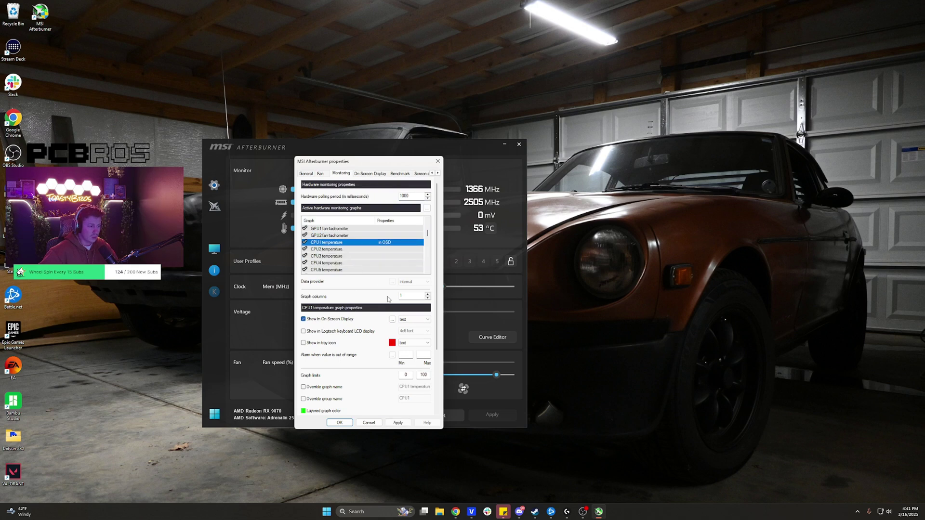
{"action": "scroll", "coordinate": [340, 262], "scroll_direction": "down", "scroll_amount": 2}
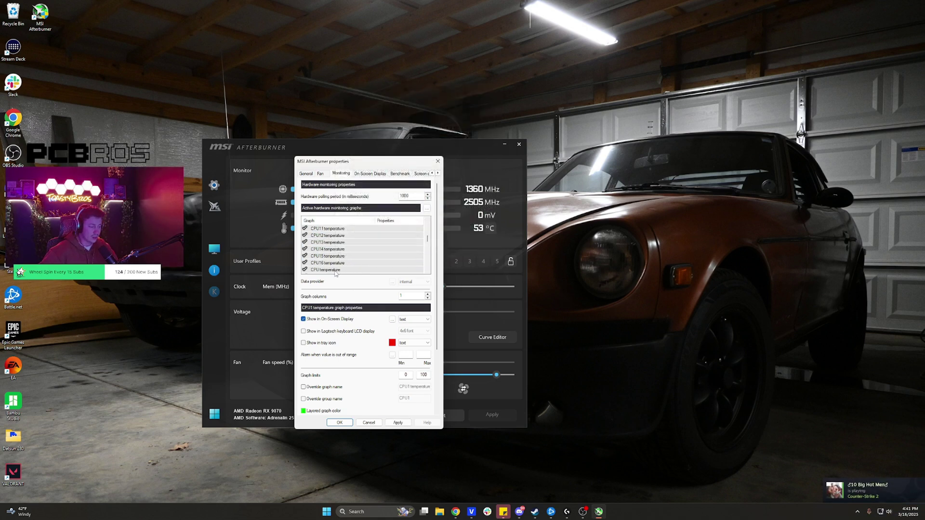
{"action": "left_click", "coordinate": [336, 270]}
{"action": "left_click", "coordinate": [332, 320]}
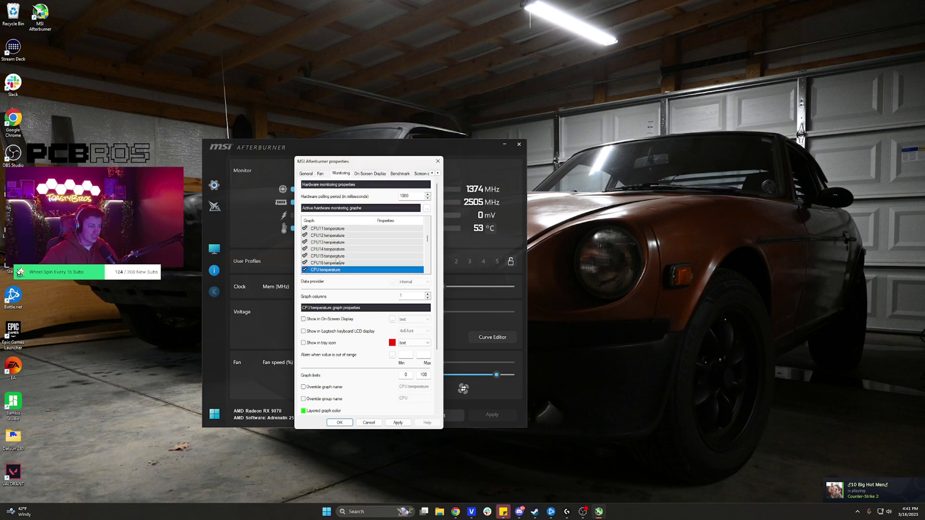
{"action": "scroll", "coordinate": [338, 263], "scroll_direction": "up", "scroll_amount": 5}
{"action": "left_click", "coordinate": [327, 243]}
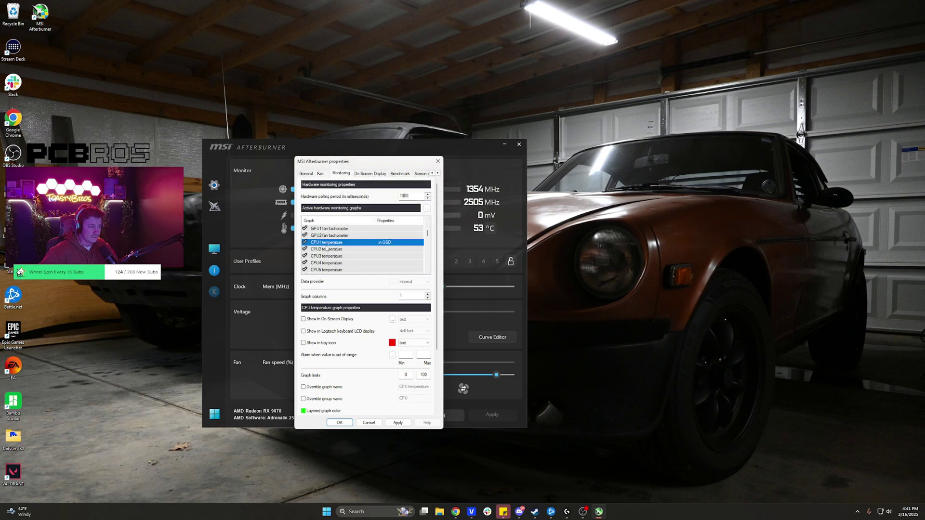
Show the overall CPU temperature in the On-Screen Display with the overridden group name Ryzen 9800X3D and apply the settings.
{"action": "scroll", "coordinate": [331, 269], "scroll_direction": "down", "scroll_amount": 5}
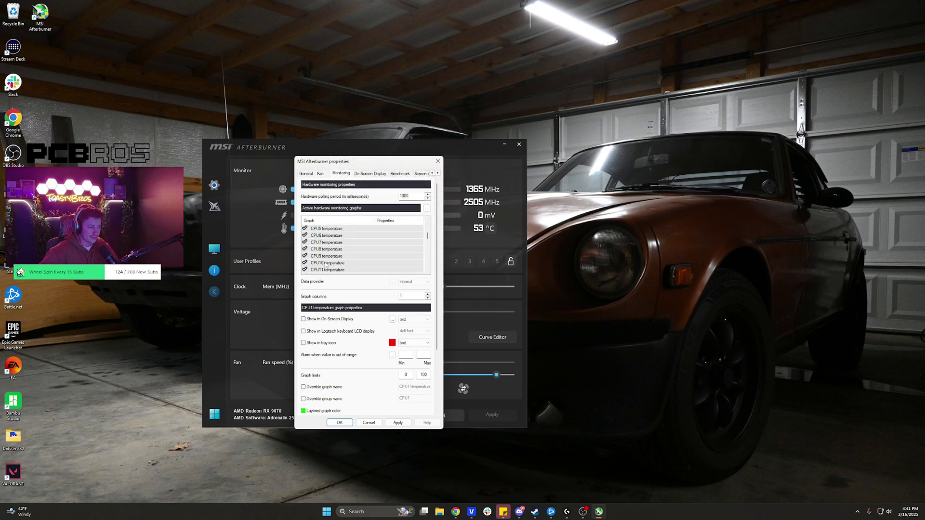
{"action": "left_click", "coordinate": [320, 249]}
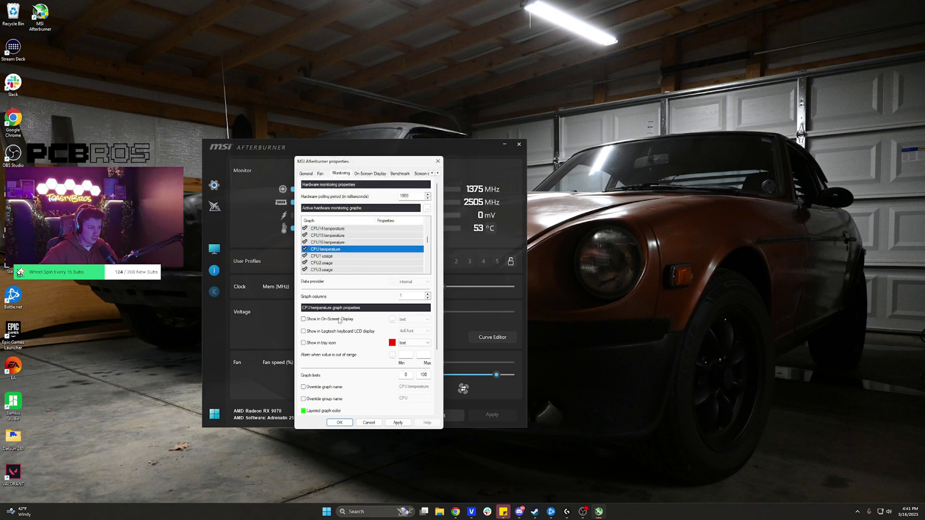
{"action": "left_click", "coordinate": [303, 399]}
{"action": "double_click", "coordinate": [400, 399]}
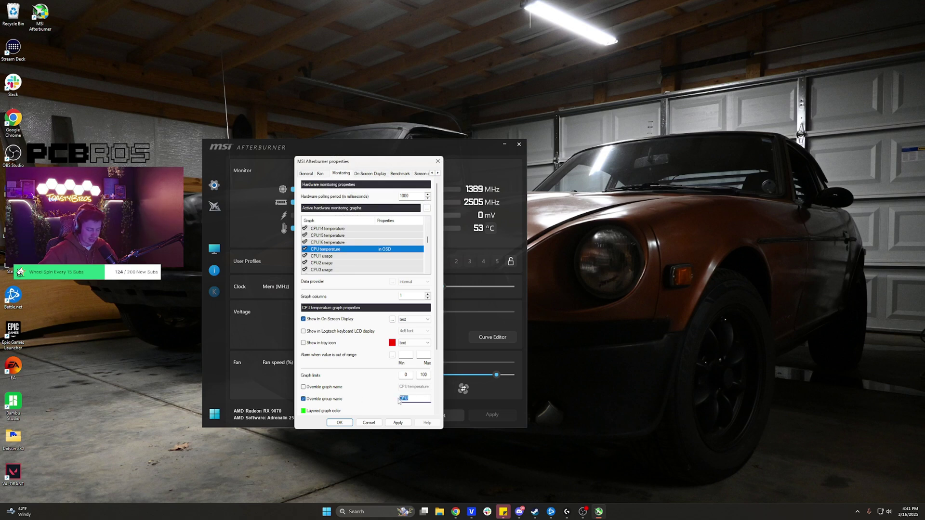
{"action": "type", "text": "Ryzen 9800X"}
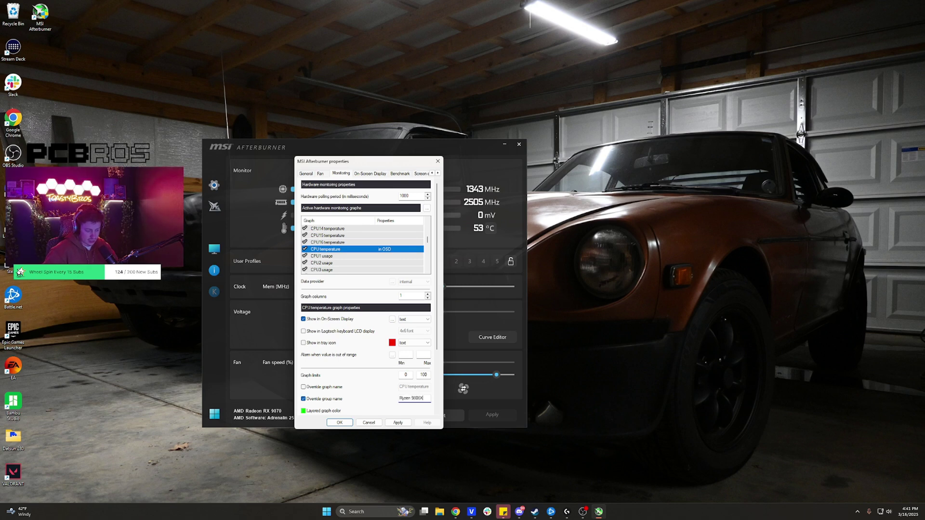
{"action": "type", "text": "3D"}
{"action": "left_click", "coordinate": [398, 423]}
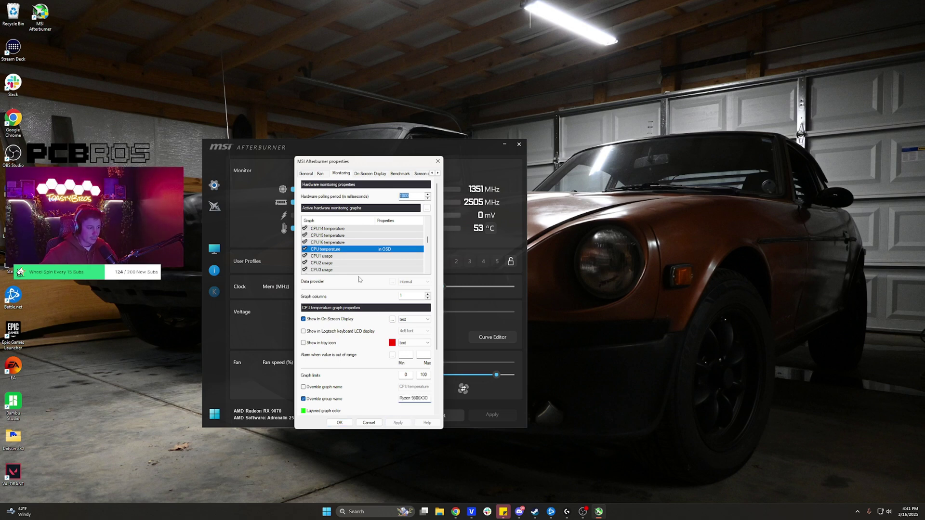
Show the overall CPU usage in the On-Screen Display with the overridden group name Ryzen 9800X3D and apply the settings.
{"action": "scroll", "coordinate": [354, 263], "scroll_direction": "down", "scroll_amount": 1}
{"action": "scroll", "coordinate": [337, 262], "scroll_direction": "down", "scroll_amount": 4}
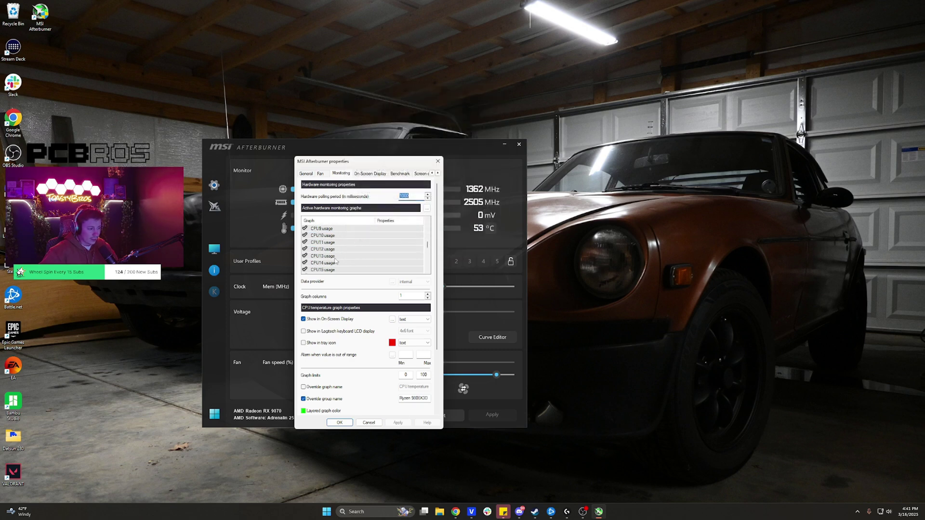
{"action": "left_click", "coordinate": [334, 263]}
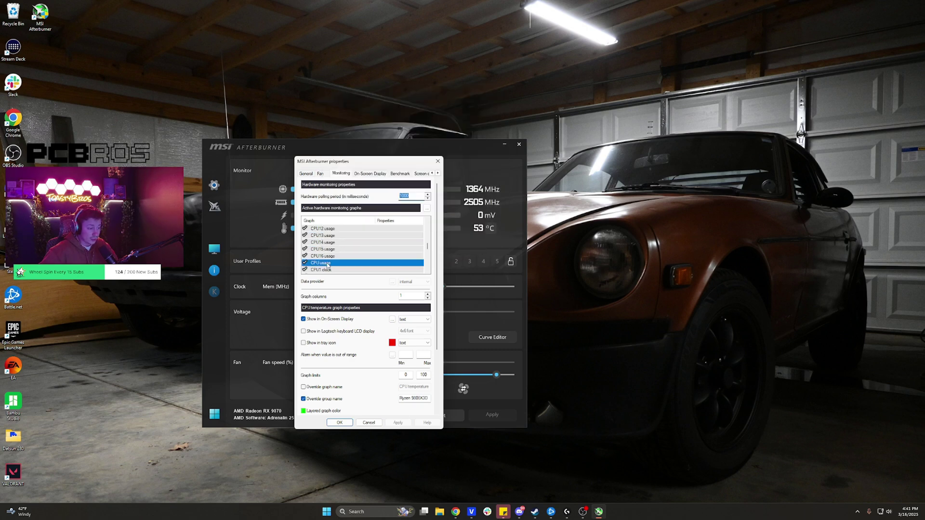
{"action": "left_click", "coordinate": [332, 320]}
{"action": "left_click", "coordinate": [327, 400]}
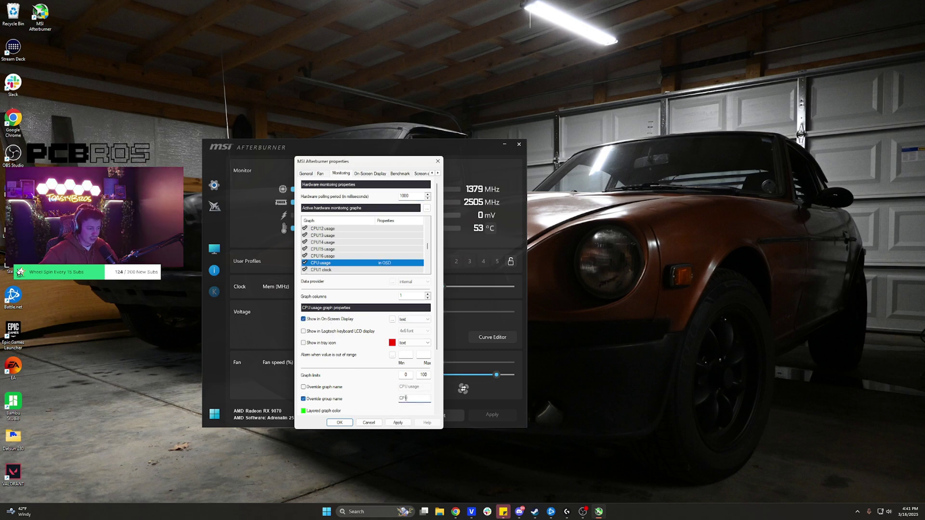
{"action": "left_click", "coordinate": [412, 396]}
{"action": "type", "text": "Ryzen"}
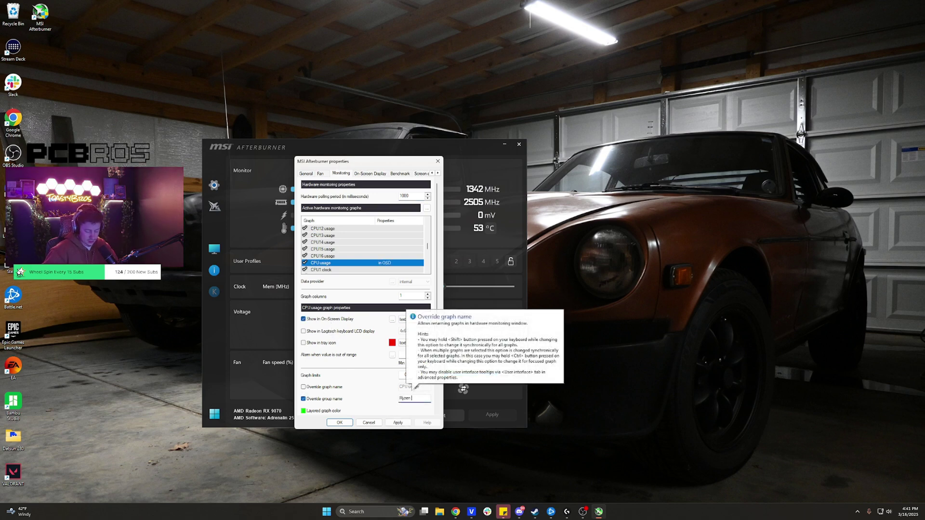
{"action": "type", "text": " 9800X3D"}
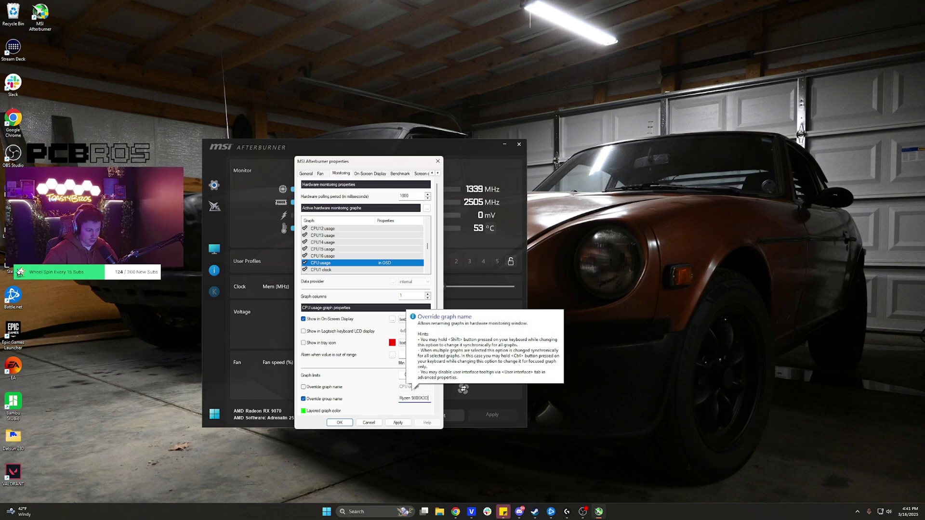
{"action": "left_click", "coordinate": [397, 423]}
Override the group name of the overall CPU clock graph with Ryzen 9800X3D and apply it.
{"action": "scroll", "coordinate": [331, 260], "scroll_direction": "down", "scroll_amount": 1}
{"action": "scroll", "coordinate": [332, 260], "scroll_direction": "down", "scroll_amount": 4}
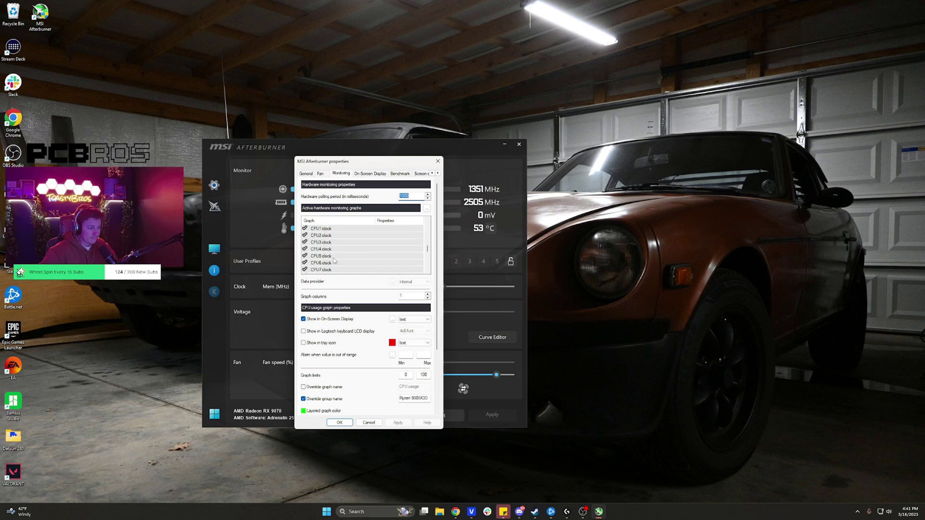
{"action": "left_click", "coordinate": [322, 256]}
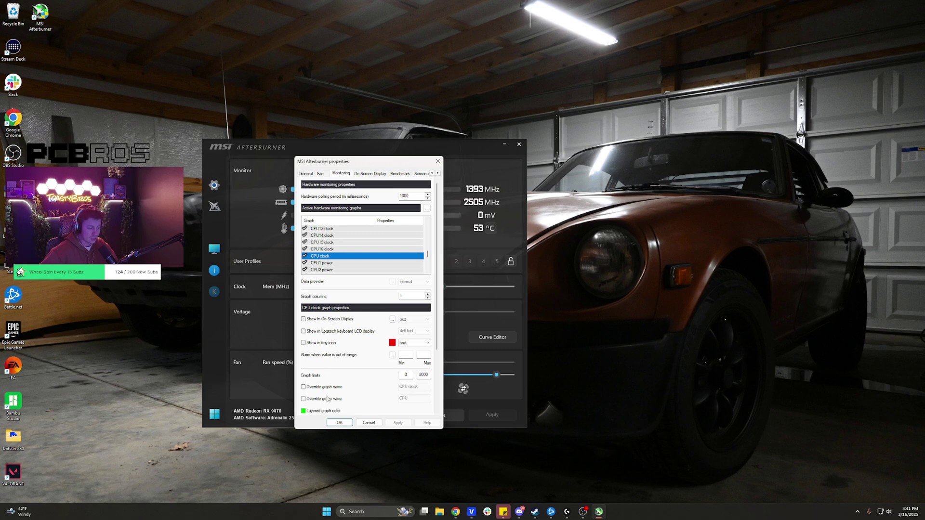
{"action": "left_click", "coordinate": [303, 399]}
{"action": "double_click", "coordinate": [401, 398]}
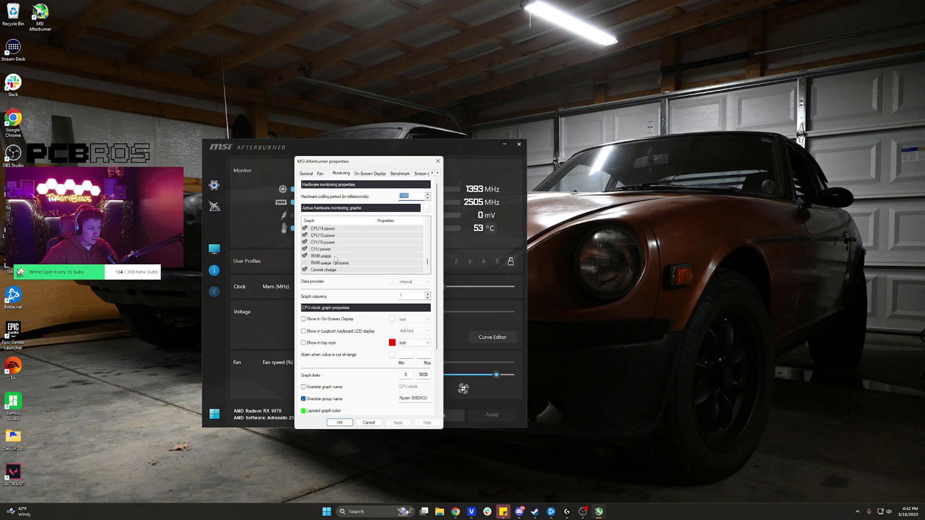
Show RAM usage in the On-Screen Display and apply the settings.
{"action": "left_click", "coordinate": [337, 256]}
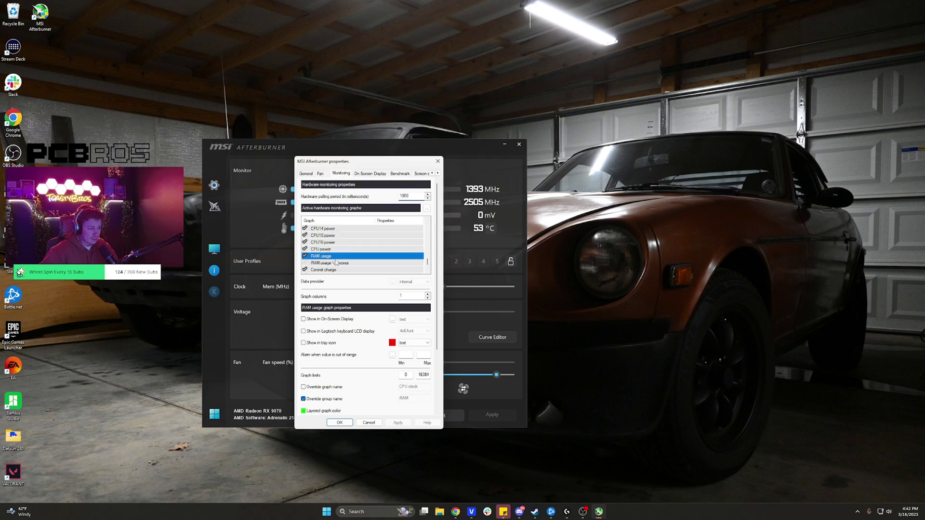
{"action": "left_click", "coordinate": [337, 318]}
{"action": "left_click", "coordinate": [398, 423]}
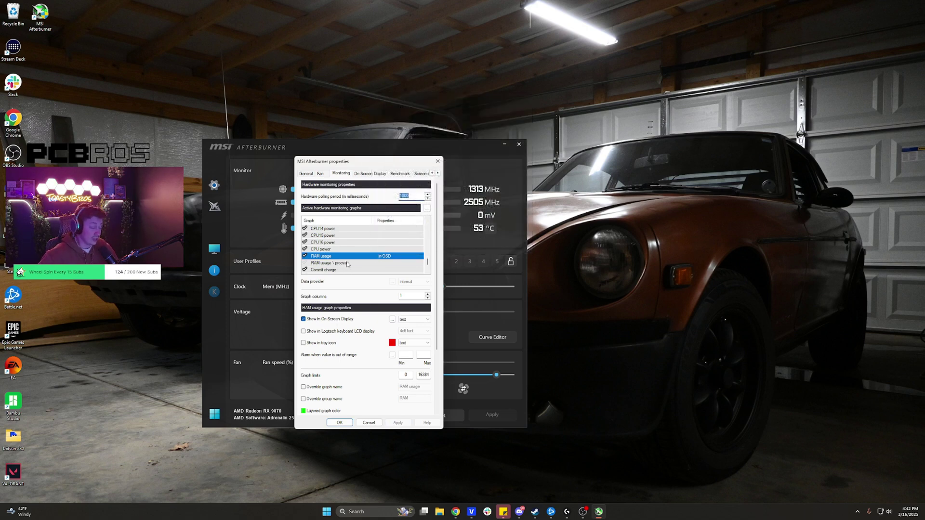
Activate the Framerate graph, show it in the On-Screen Display as text and graph, and apply the settings.
{"action": "scroll", "coordinate": [353, 265], "scroll_direction": "down", "scroll_amount": 1}
{"action": "left_click", "coordinate": [305, 255]}
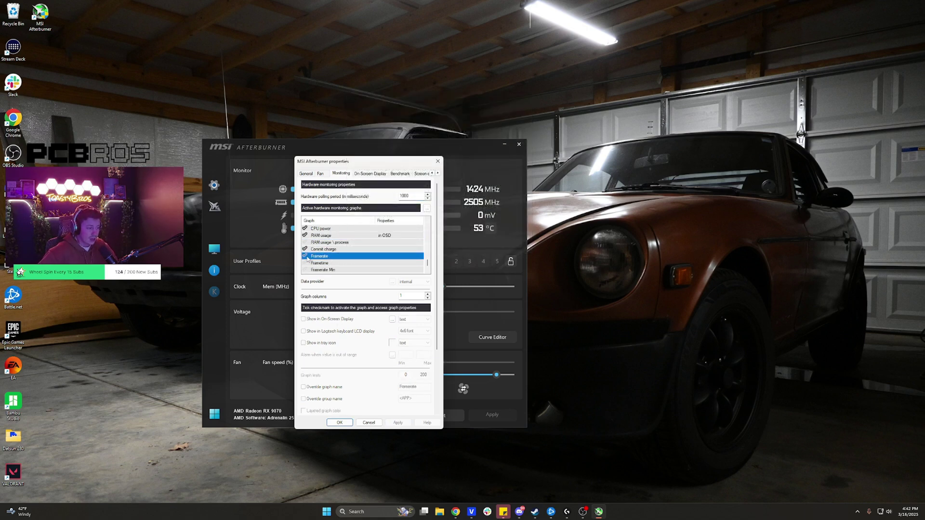
{"action": "left_click", "coordinate": [332, 320]}
{"action": "left_click", "coordinate": [413, 319]}
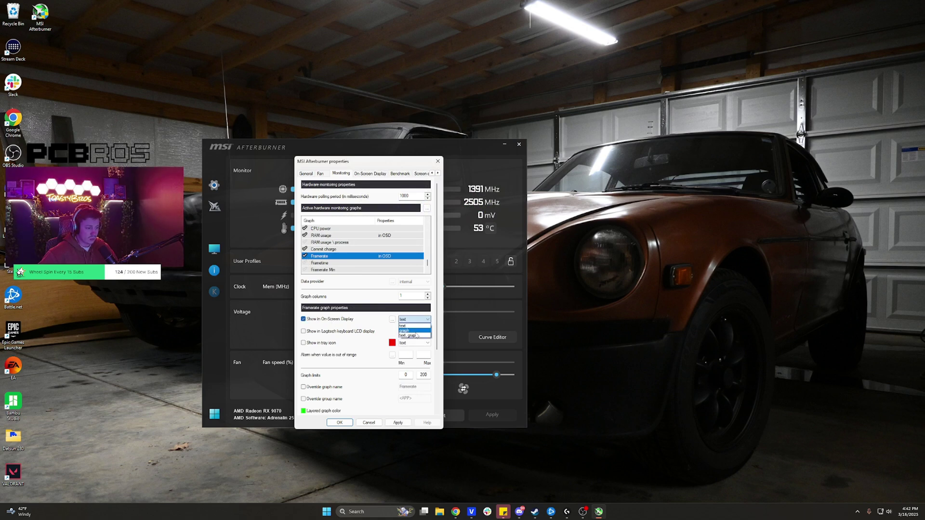
{"action": "left_click", "coordinate": [417, 336]}
{"action": "left_click", "coordinate": [397, 422]}
Activate the Frametime graph, apply the change, and close the Afterburner properties.
{"action": "left_click", "coordinate": [327, 263]}
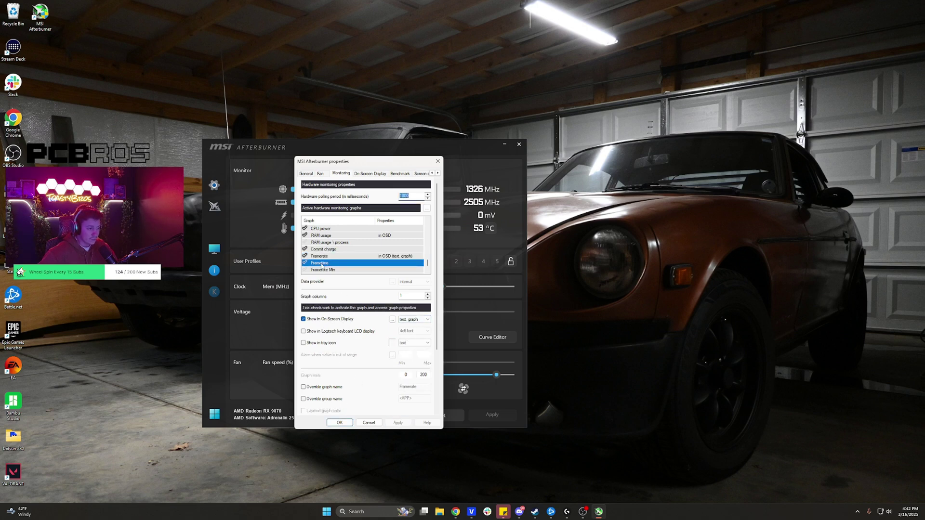
{"action": "scroll", "coordinate": [318, 255], "scroll_direction": "down", "scroll_amount": 1}
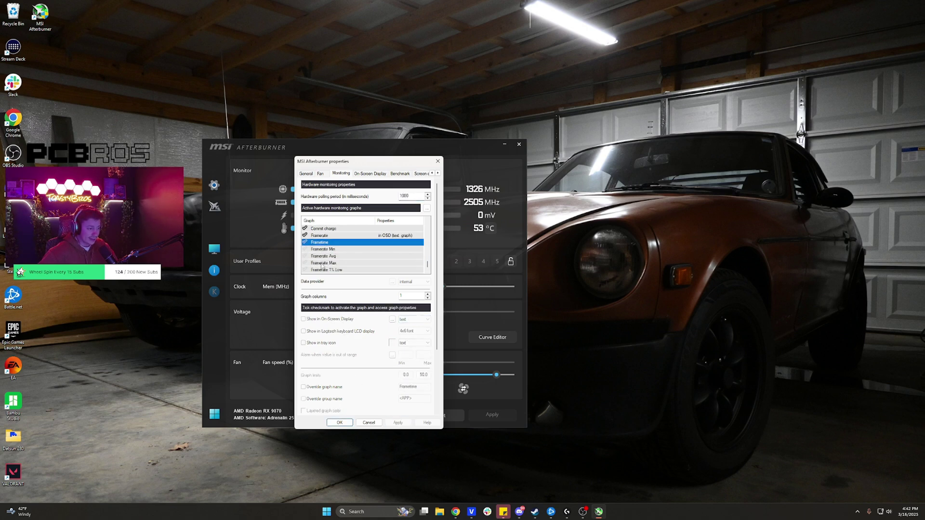
{"action": "left_click", "coordinate": [305, 242]}
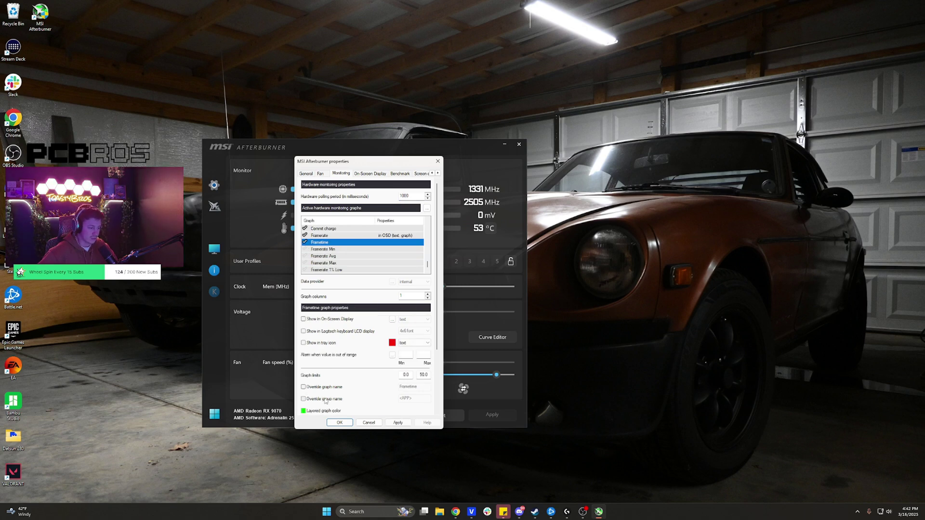
{"action": "left_click", "coordinate": [398, 423]}
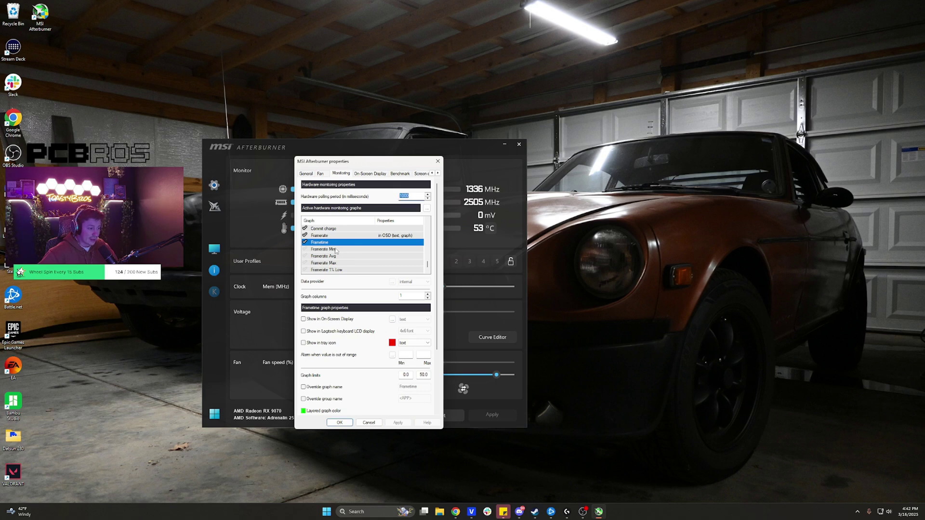
{"action": "scroll", "coordinate": [340, 254], "scroll_direction": "up", "scroll_amount": 1}
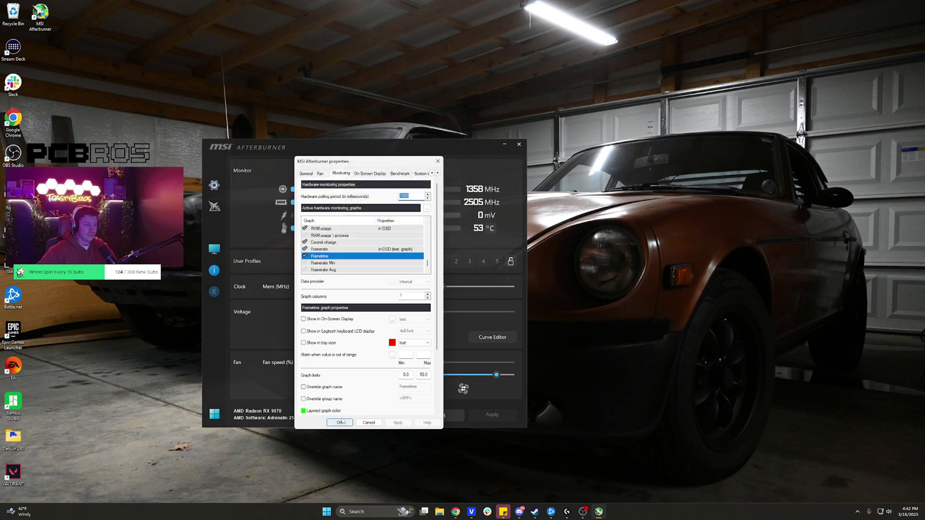
{"action": "scroll", "coordinate": [351, 262], "scroll_direction": "up", "scroll_amount": 6}
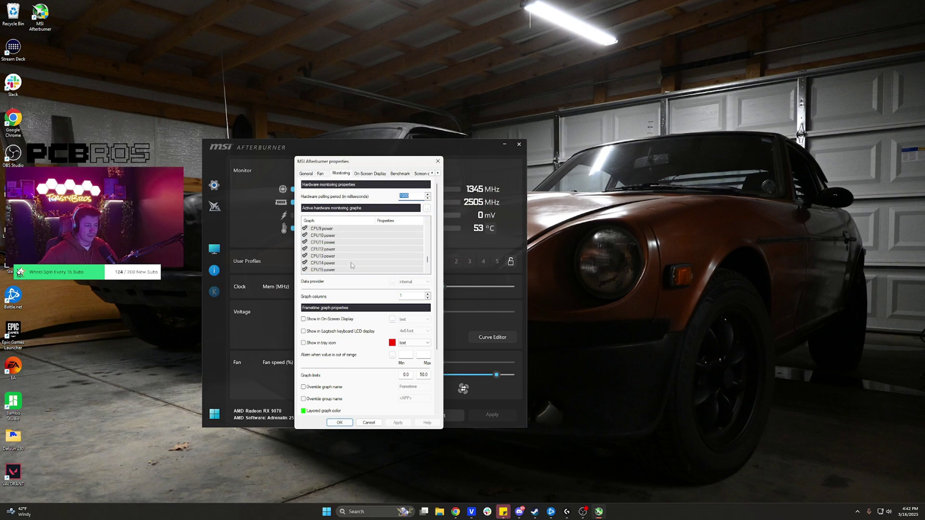
{"action": "left_click", "coordinate": [346, 424]}
Open RivaTuner Statistics Server to review its On-Screen Display settings, then close its window and the Afterburner window.
{"action": "left_click", "coordinate": [857, 511]}
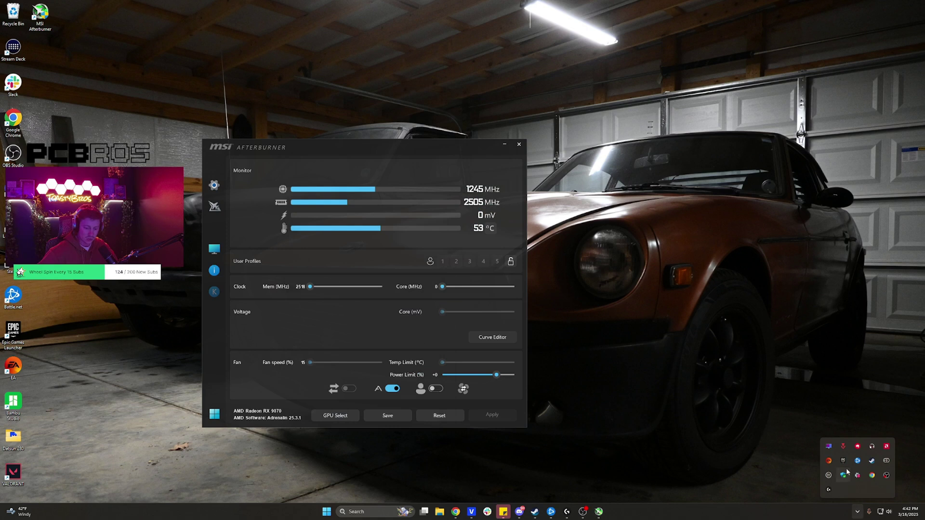
{"action": "left_click", "coordinate": [829, 447]}
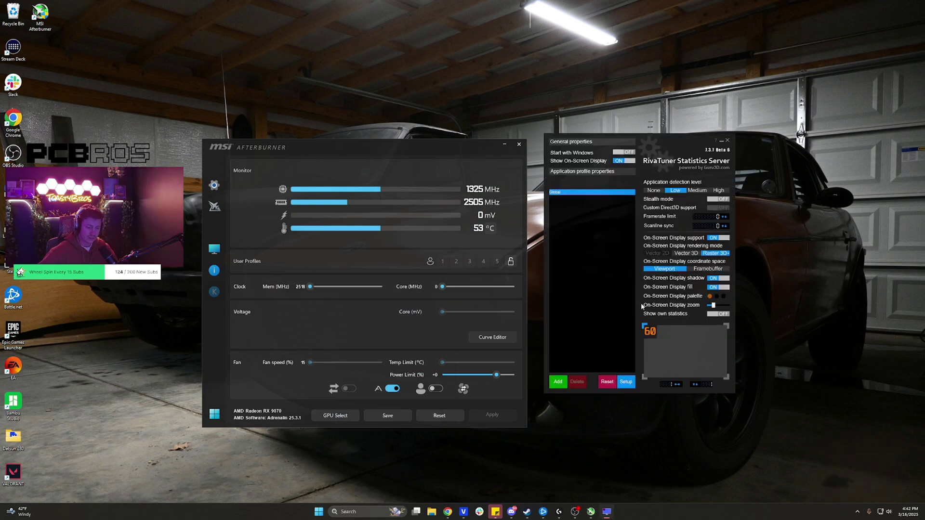
{"action": "left_click", "coordinate": [727, 140]}
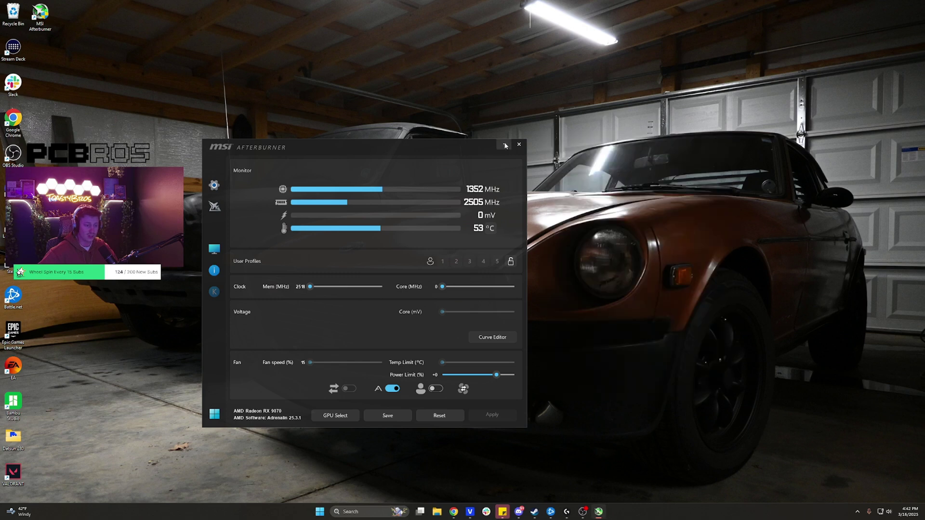
{"action": "left_click", "coordinate": [519, 144]}
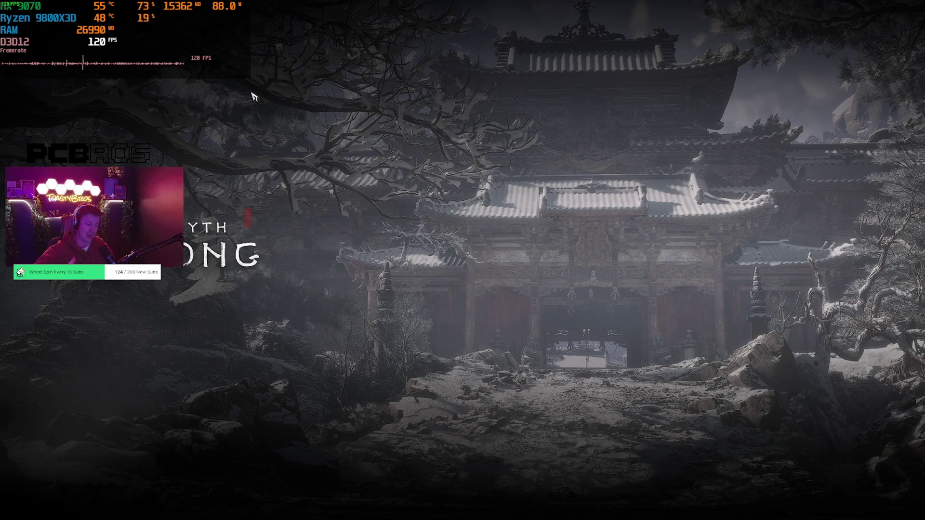
Enter the running game from its title screen and move the character forward to check the overlay readings during play.
{"action": "left_click", "coordinate": [334, 236]}
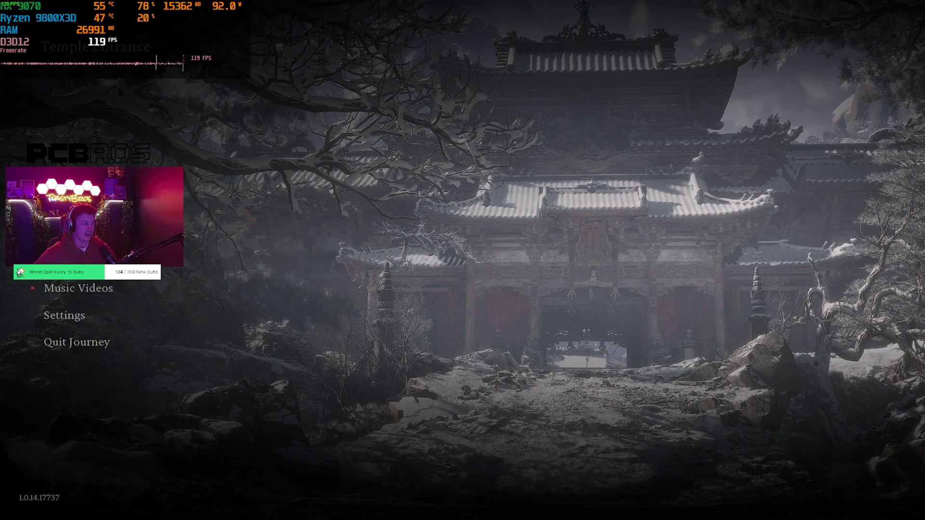
{"action": "key", "text": "Return"}
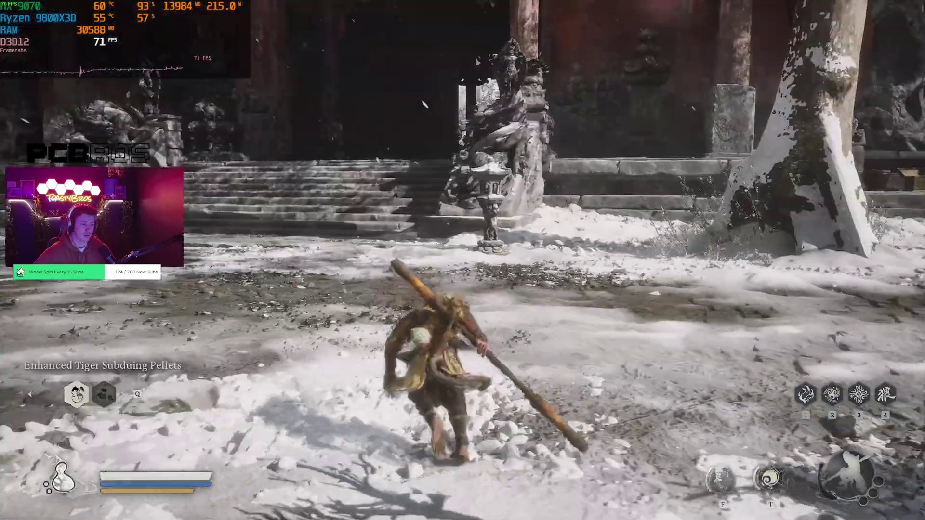
{"action": "key", "text": "w"}
{"action": "key", "text": "w"}
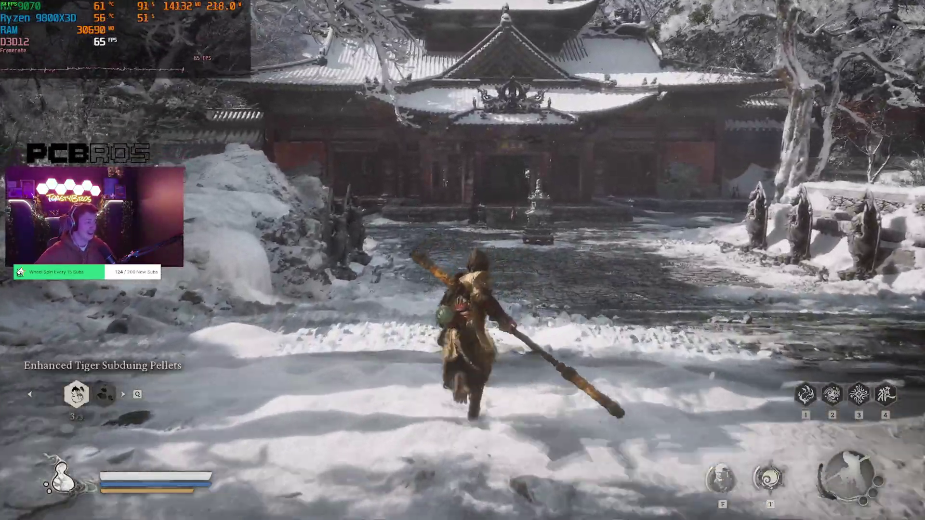
Run the character around the snowy temple grounds to examine the overlay's GPU, CPU, RAM and framerate readings during play.
{"action": "key", "text": "w"}
{"action": "key", "text": "w"}
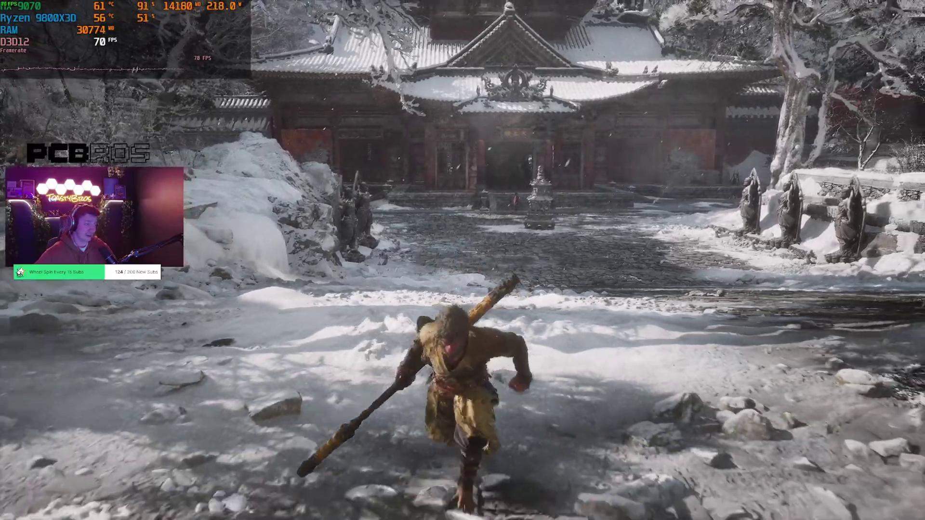
{"action": "key", "text": "w"}
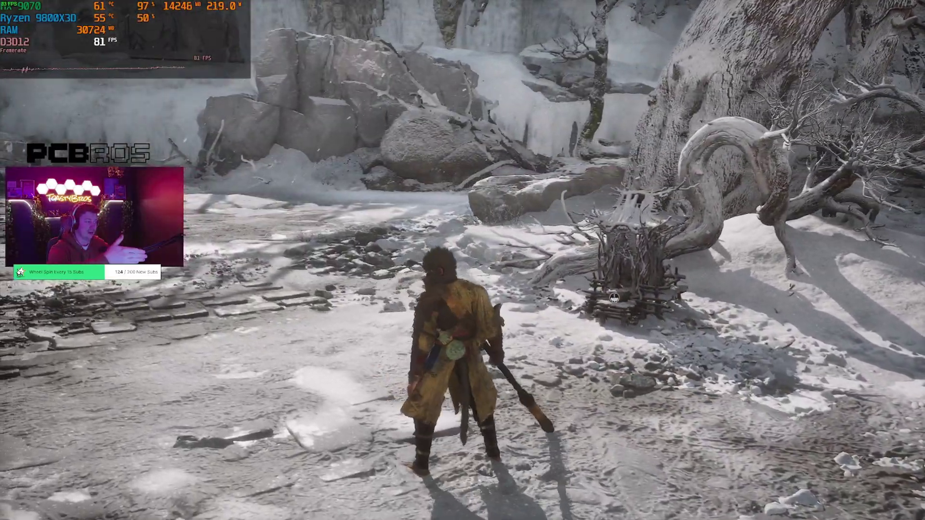
{"action": "key", "text": "w"}
{"action": "key", "text": "a"}
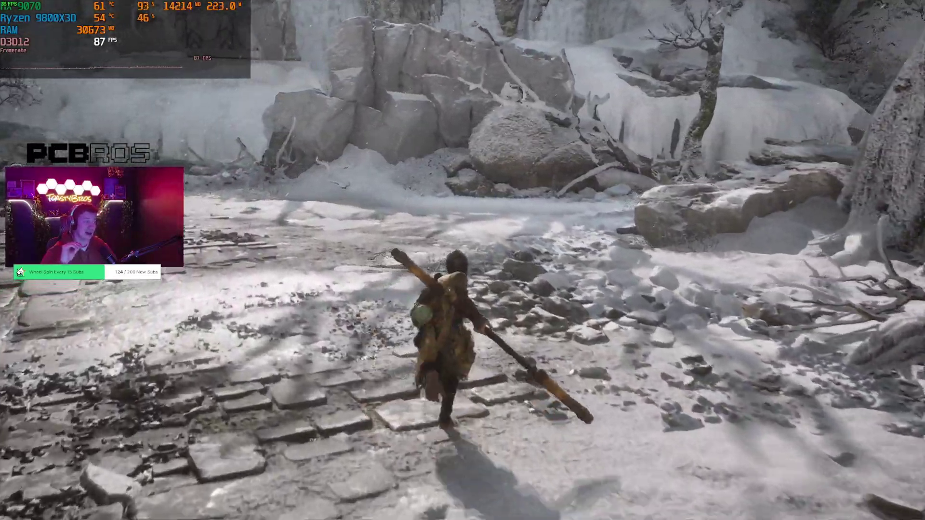
{"action": "key", "text": "w"}
{"action": "key", "text": "space"}
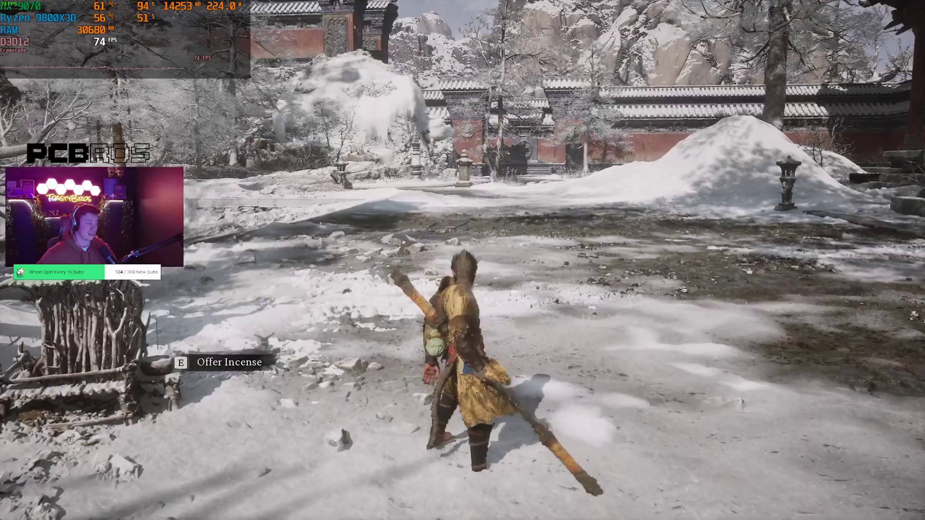
{"action": "key", "text": "w"}
{"action": "key", "text": "w"}
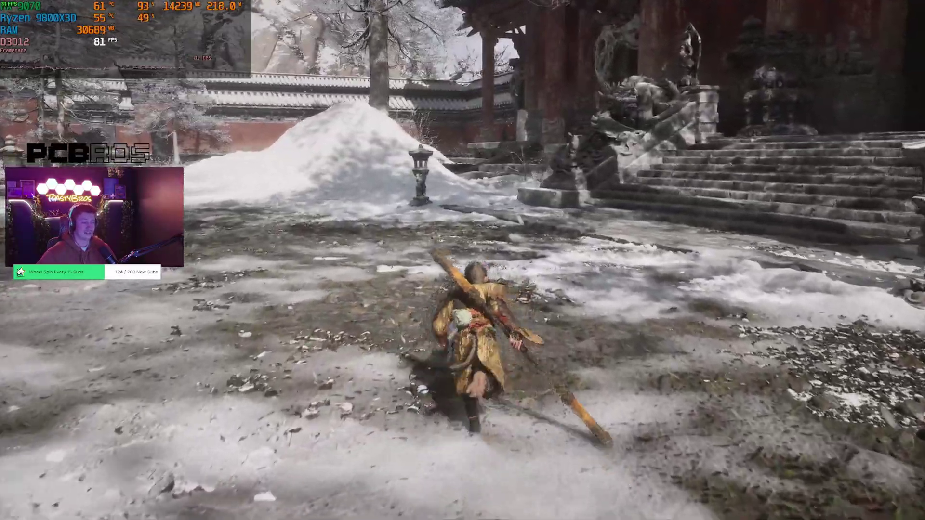
{"action": "key", "text": "w"}
{"action": "key", "text": "w"}
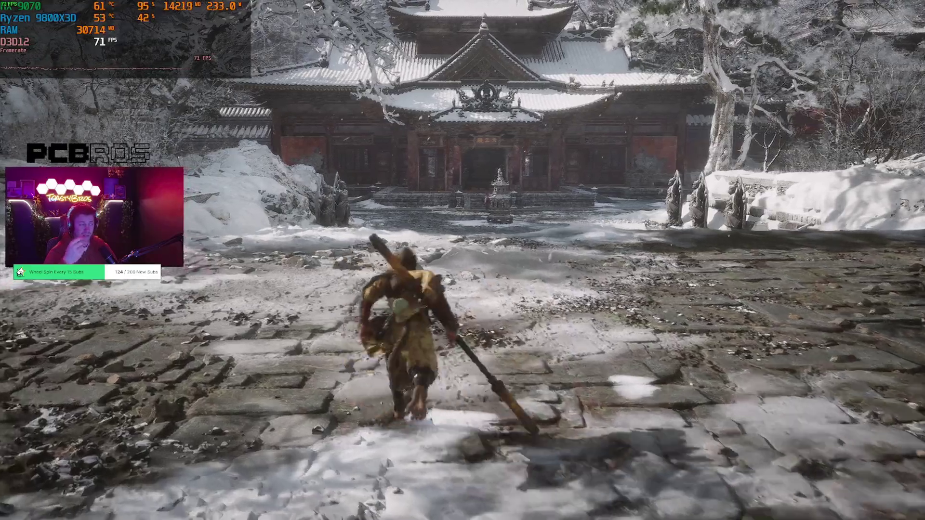
Run across the open grounds and into the paved temple courtyard to examine the overlay's framerate graph while moving.
{"action": "key", "text": "w"}
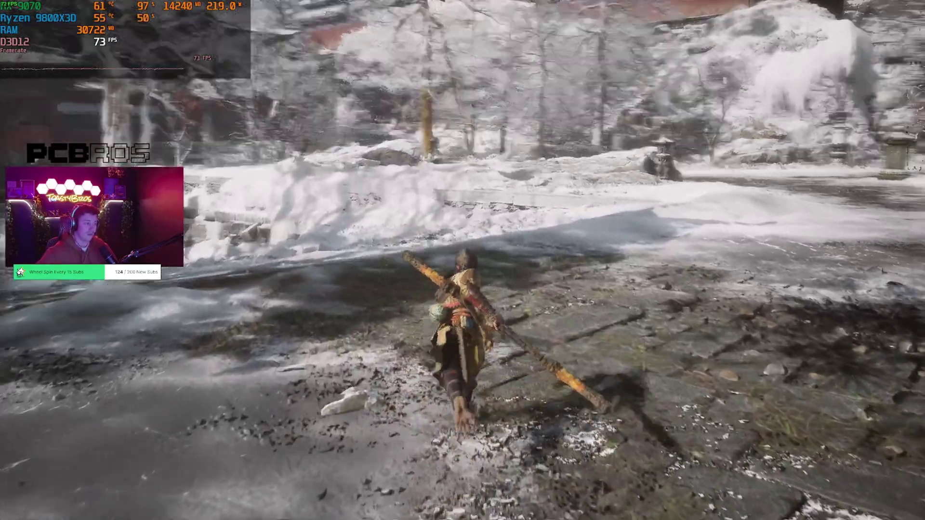
{"action": "key", "text": "w"}
{"action": "key", "text": "w"}
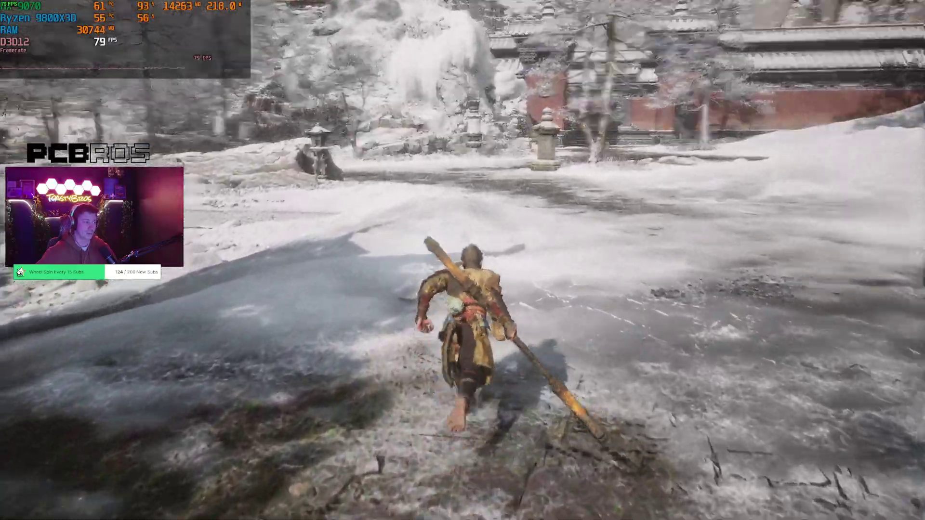
{"action": "key", "text": "w"}
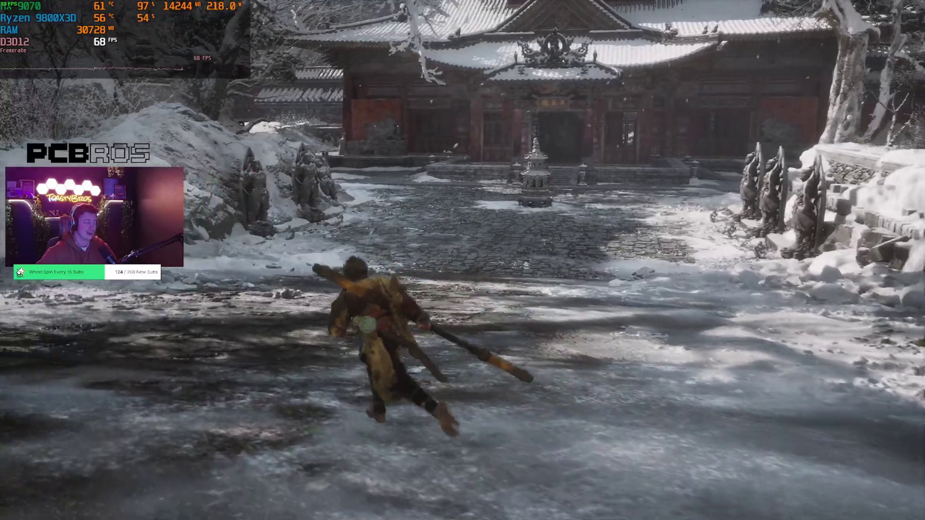
{"action": "key", "text": "w"}
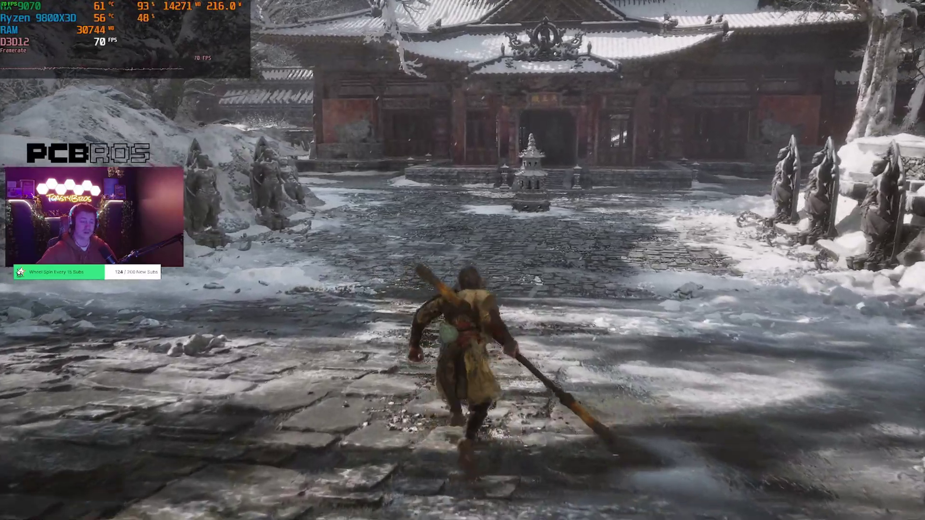
{"action": "key", "text": "a"}
{"action": "key", "text": "w"}
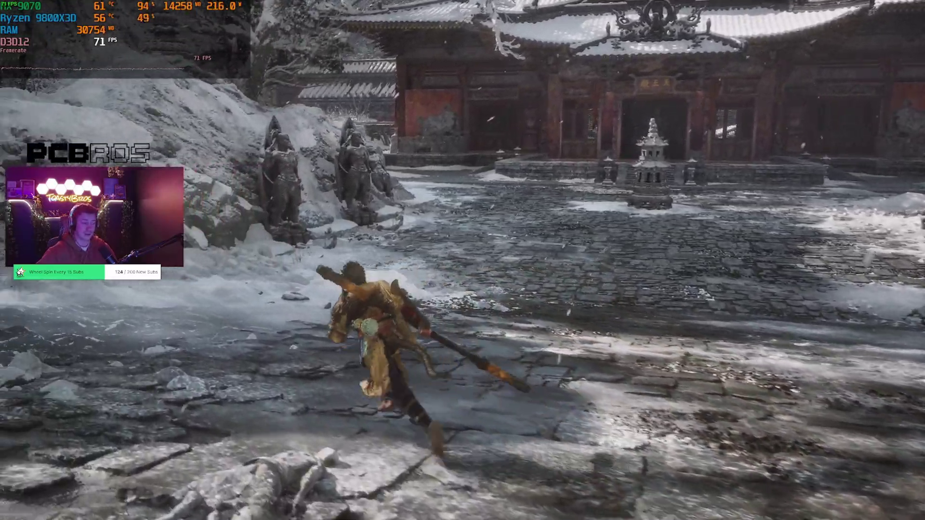
{"action": "key", "text": "w"}
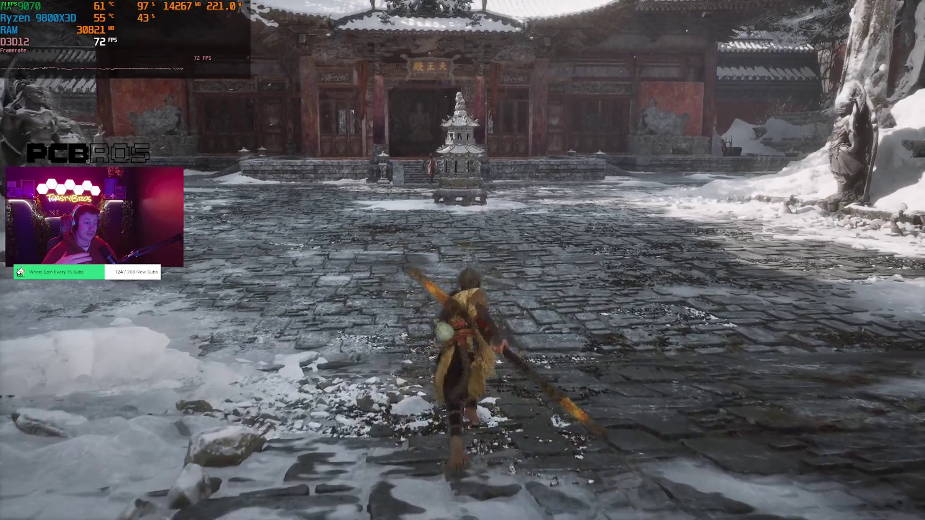
{"action": "key", "text": "w"}
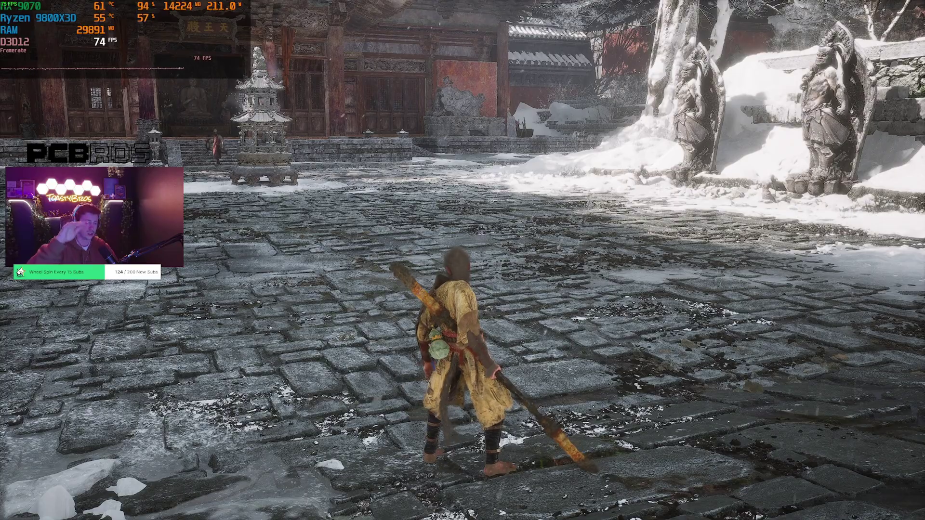
{"action": "key", "text": "w"}
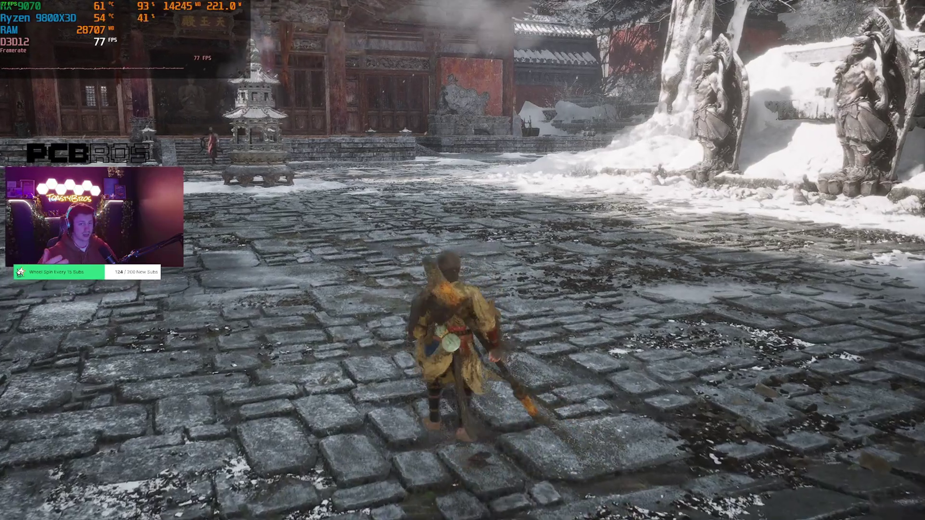
Dodge repeatedly to both sides and forward in the courtyard to examine how the framerate graph responds to quick movement.
{"action": "key", "text": "d"}
{"action": "key", "text": "space"}
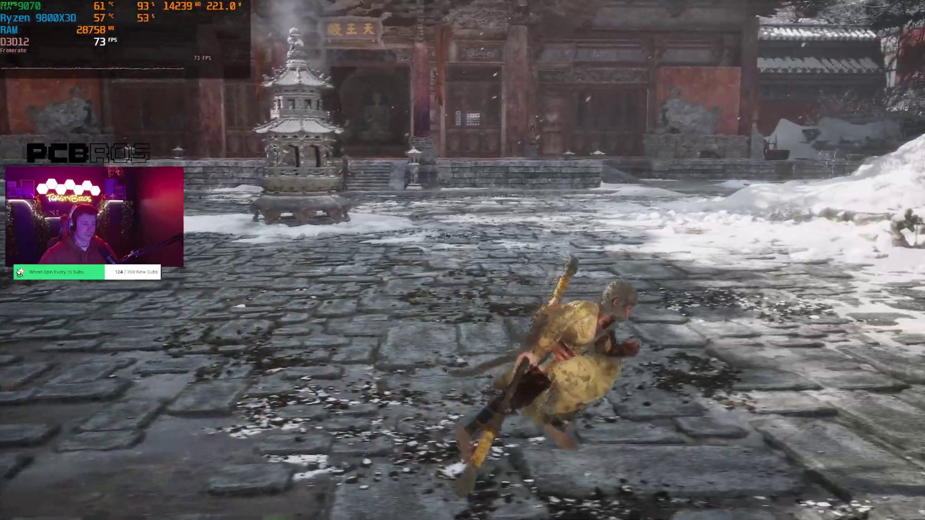
{"action": "key", "text": "a"}
{"action": "key", "text": "space"}
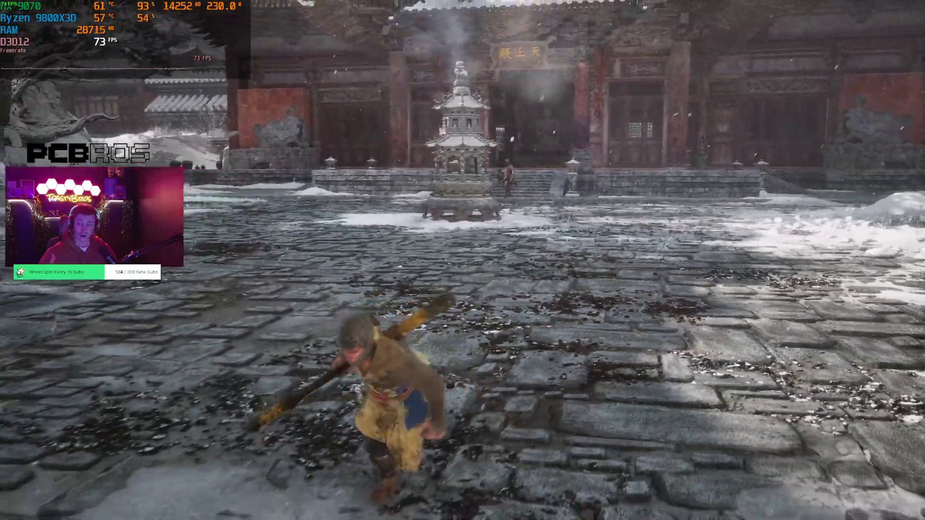
{"action": "key", "text": "a"}
{"action": "key", "text": "space"}
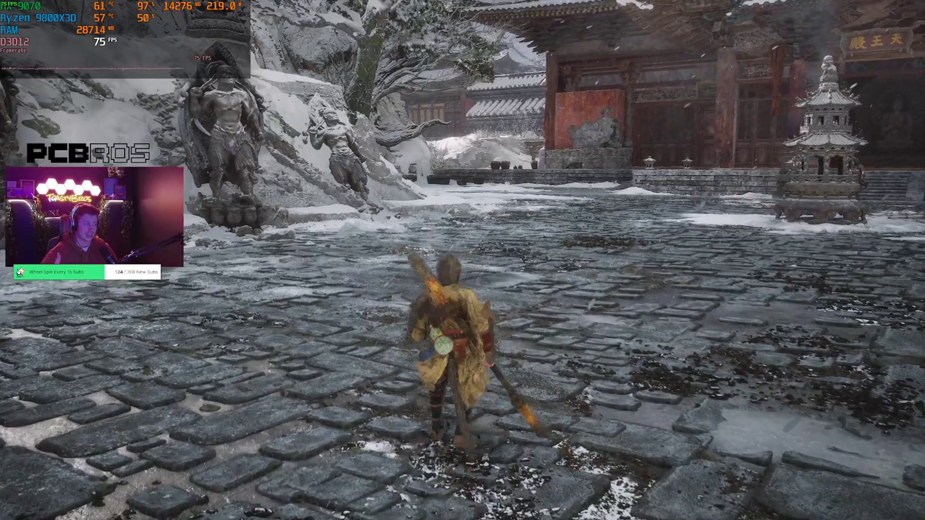
{"action": "key", "text": "d"}
{"action": "key", "text": "space"}
{"action": "key", "text": "a"}
{"action": "key", "text": "space"}
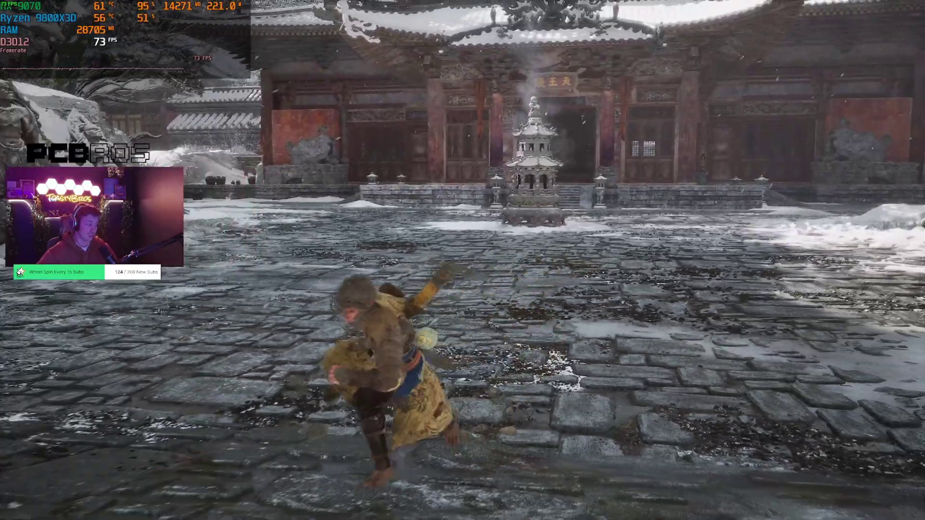
{"action": "key", "text": "s"}
{"action": "key", "text": "w"}
{"action": "key", "text": "space"}
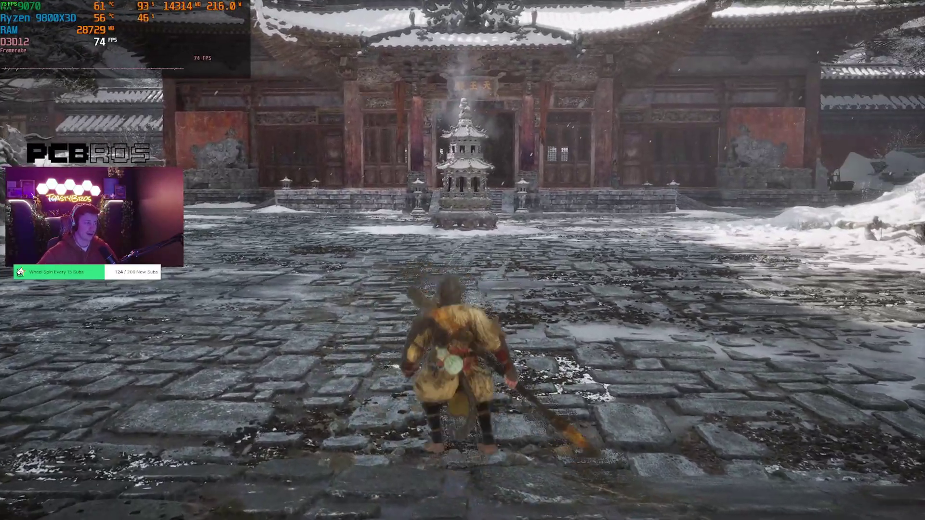
Move the character back and then toward the temple's incense burner to recheck the overlay's usage and framerate readings.
{"action": "key", "text": "s"}
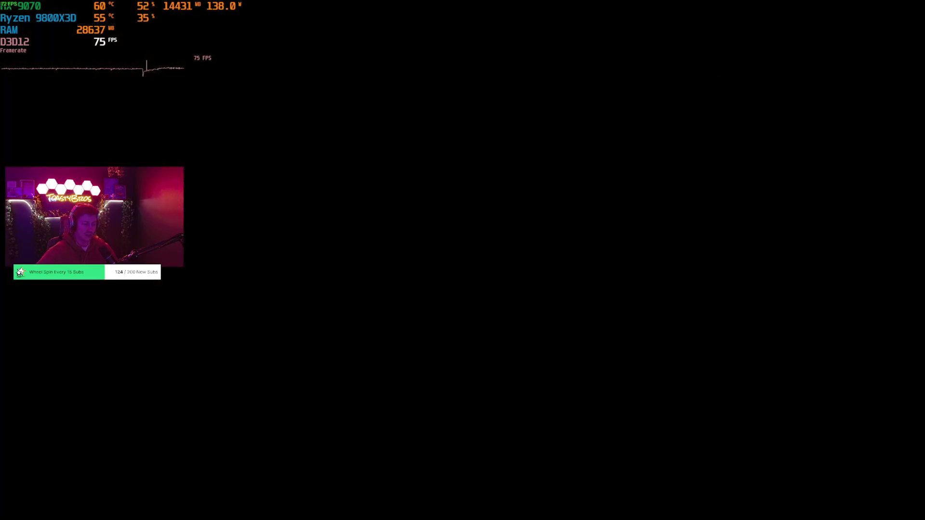
{"action": "key", "text": "w"}
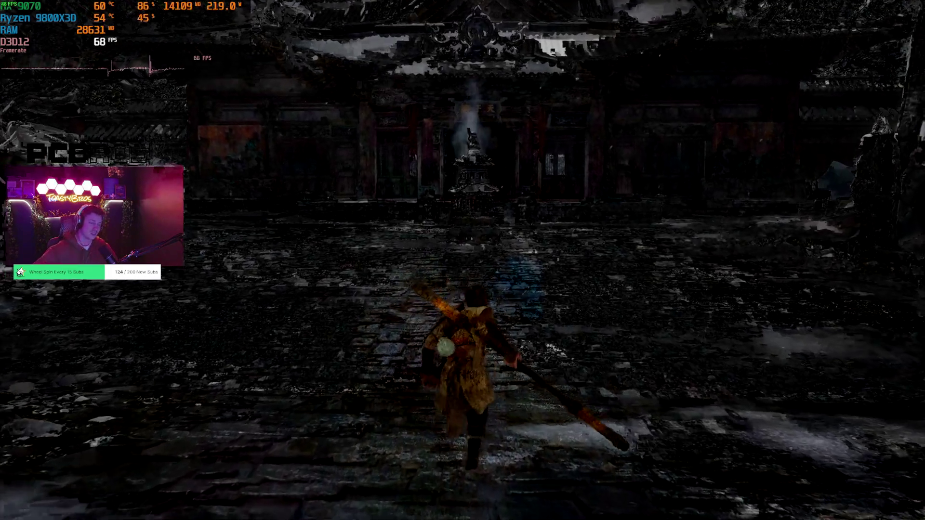
{"action": "key", "text": "w"}
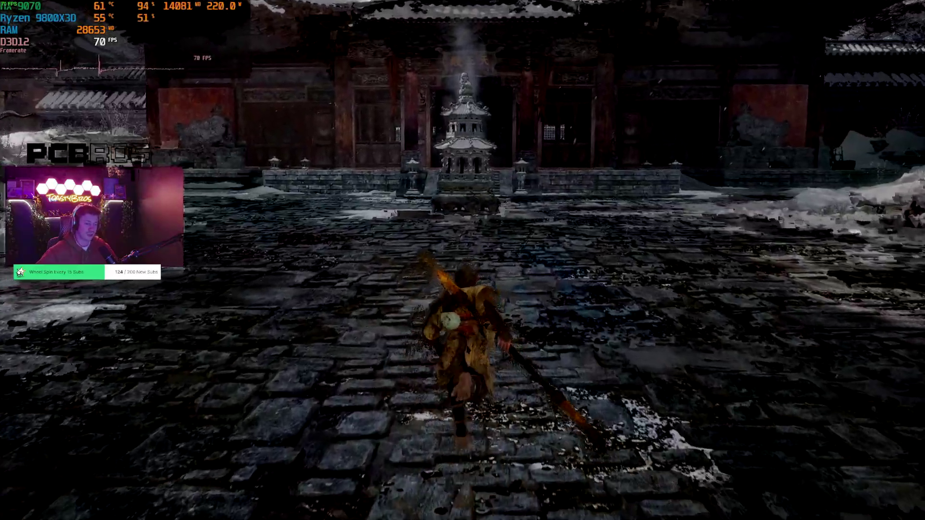